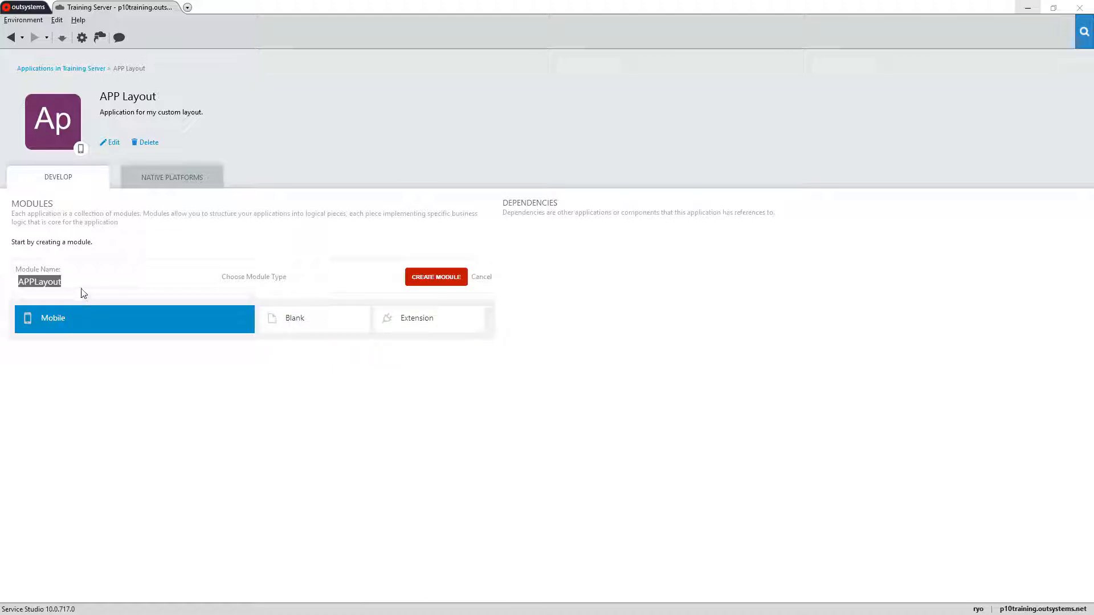
Step: Create a mobile module named APP_Layout in the APP Layout application
click(73, 280)
text(_)
click(440, 278)
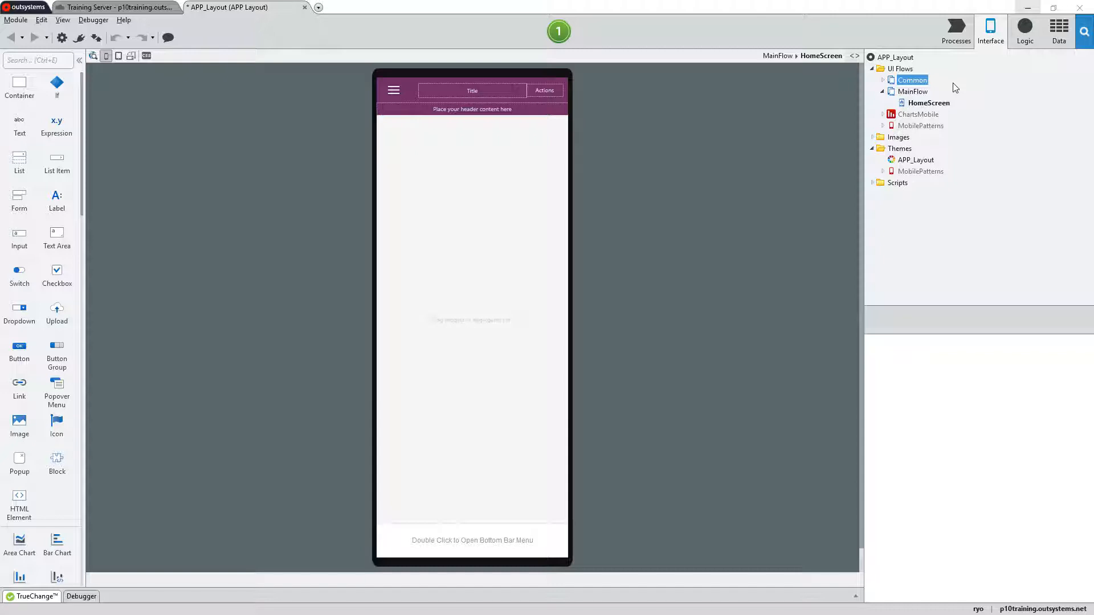
Step: Duplicate the Layout block within the Common UI flow
click(883, 80)
click(904, 150)
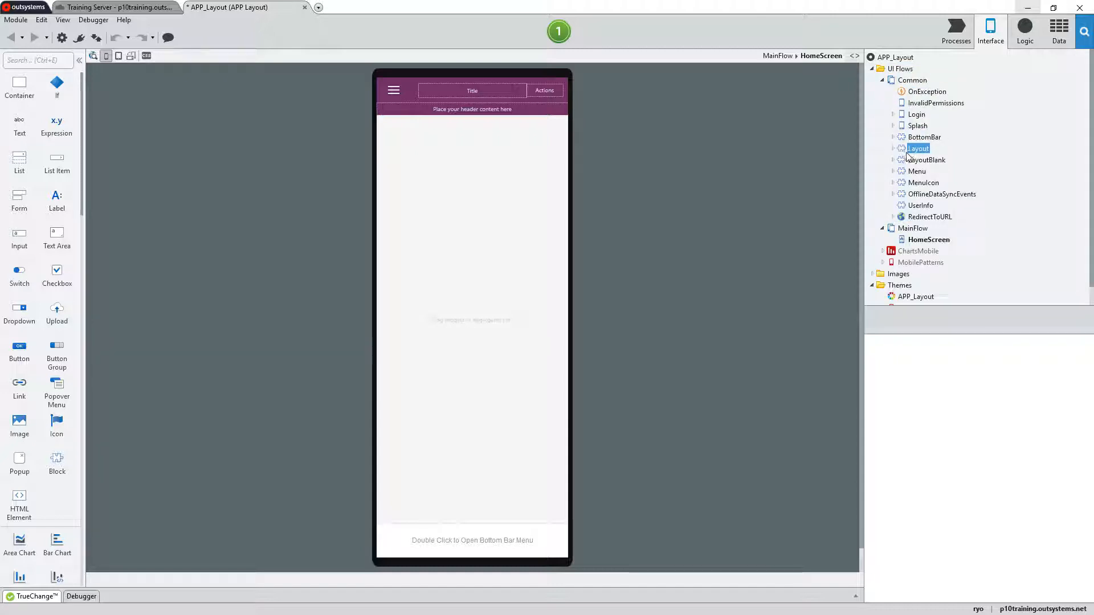
right_click(904, 151)
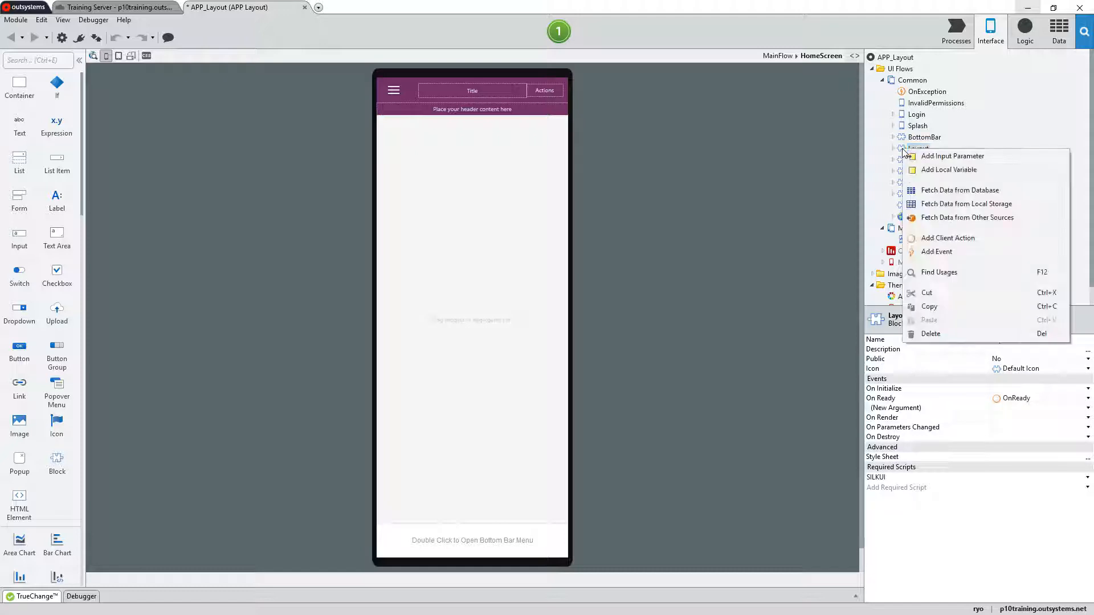
click(957, 308)
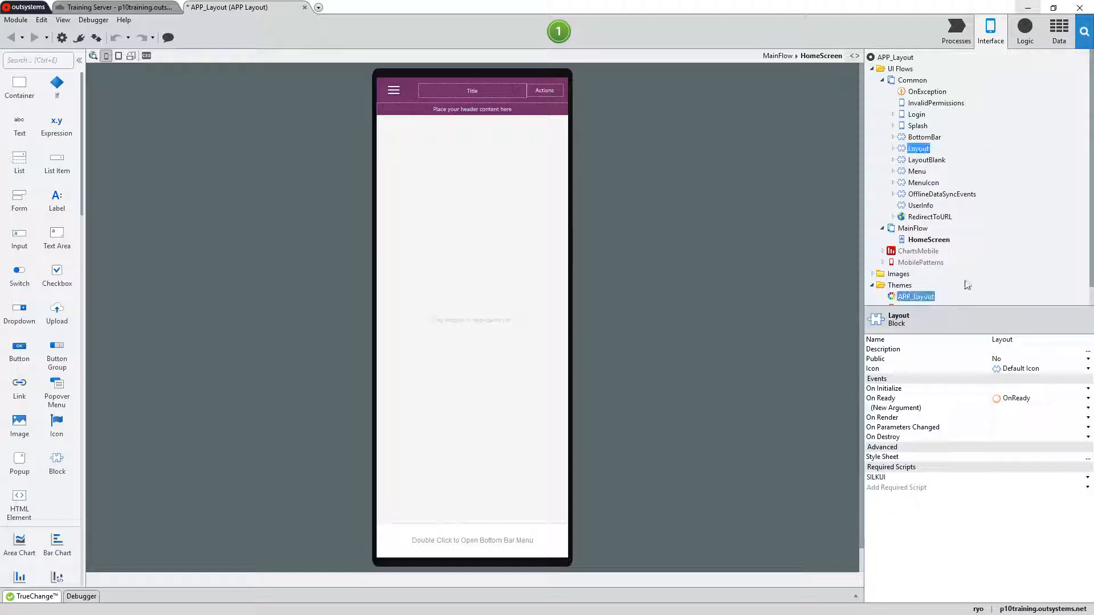
right_click(896, 81)
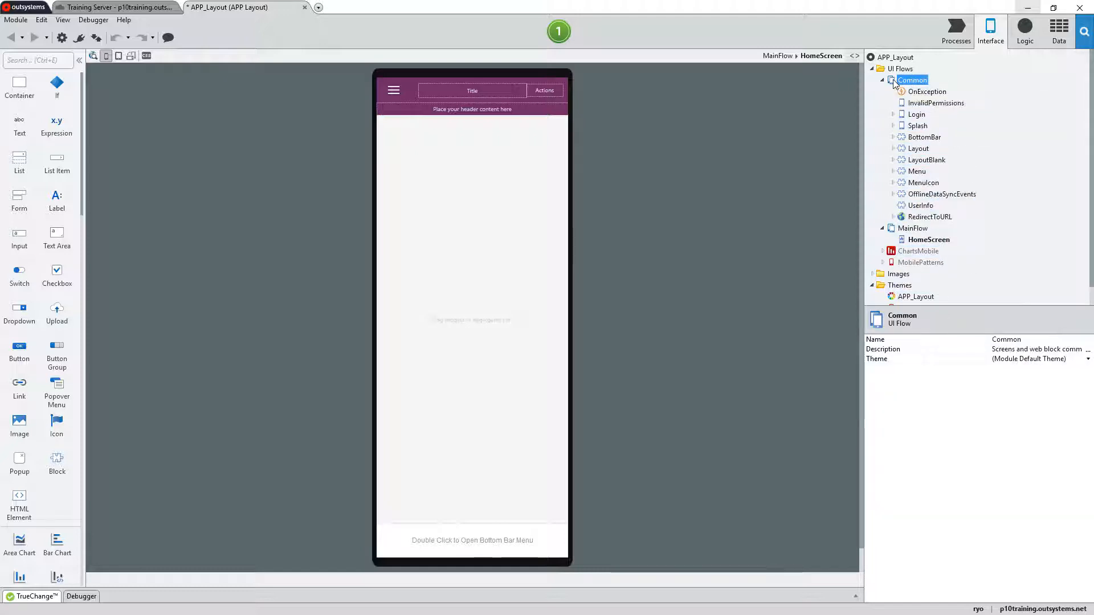
click(950, 204)
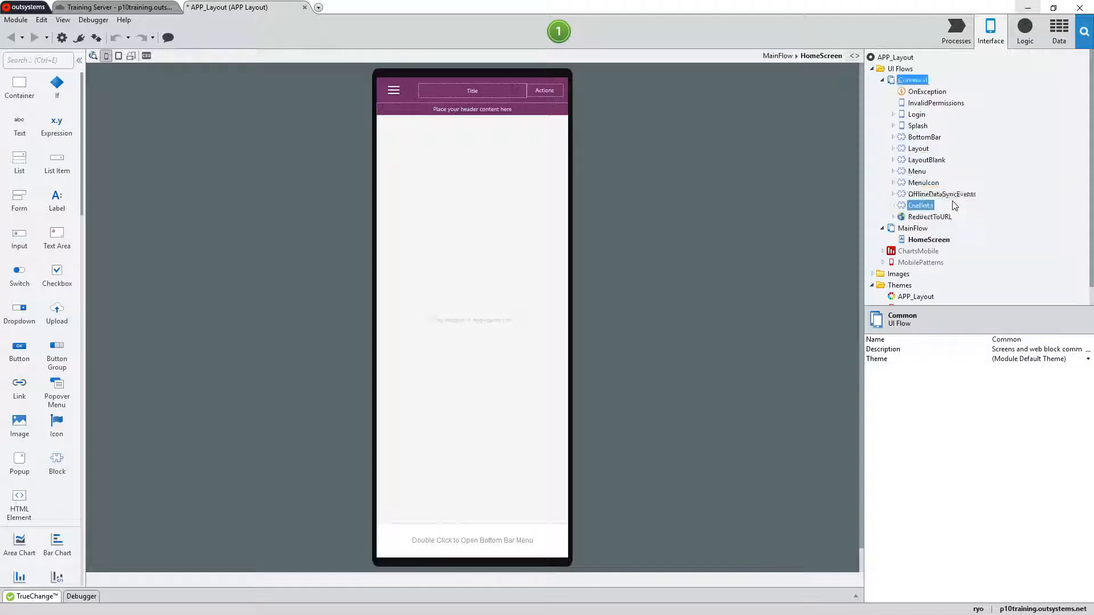
Step: Rename the duplicated layout block as LayoutNoHeader and save the module
click(1019, 340)
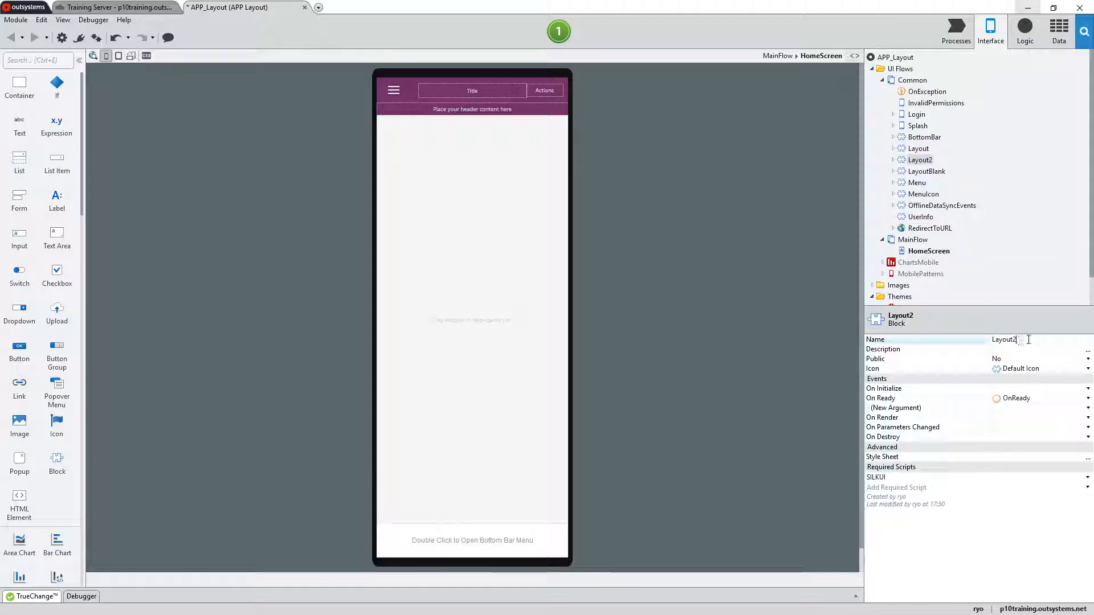
text(NoHeader)
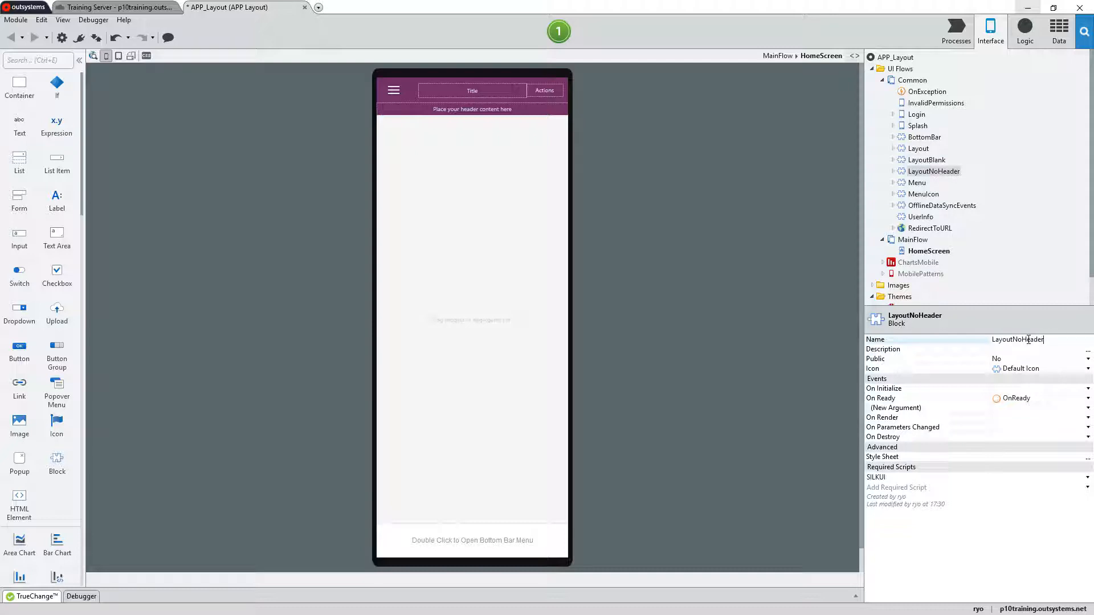
key(ctrl+s)
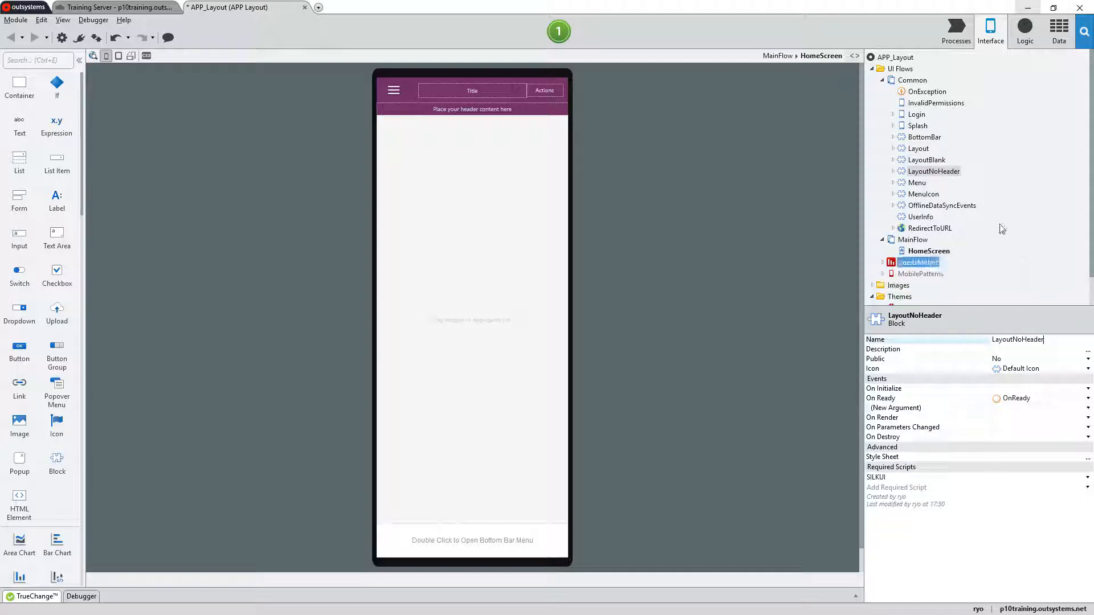
Step: Open the LayoutNoHeader block and expand the menu, screen and offline-data-sync containers in its widget tree
double_click(902, 170)
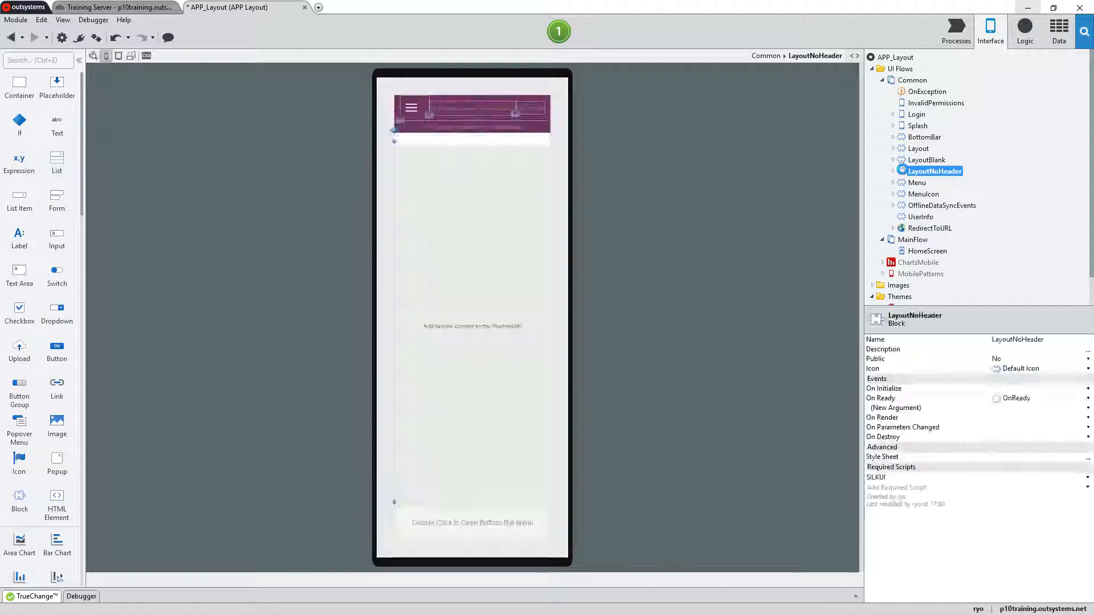
click(893, 171)
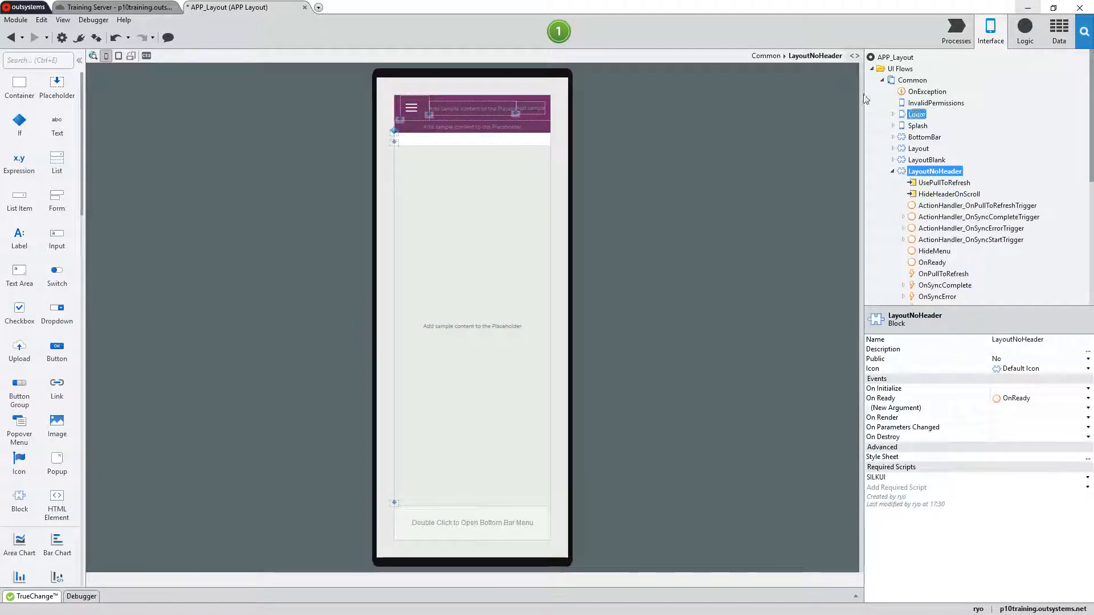
click(855, 55)
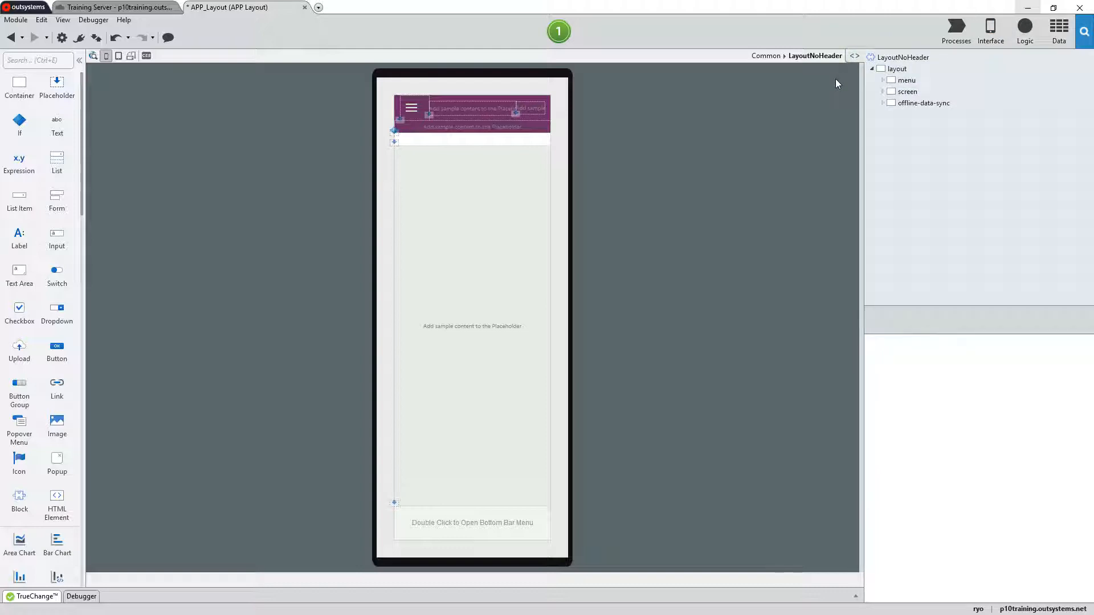
click(882, 81)
click(883, 115)
click(883, 171)
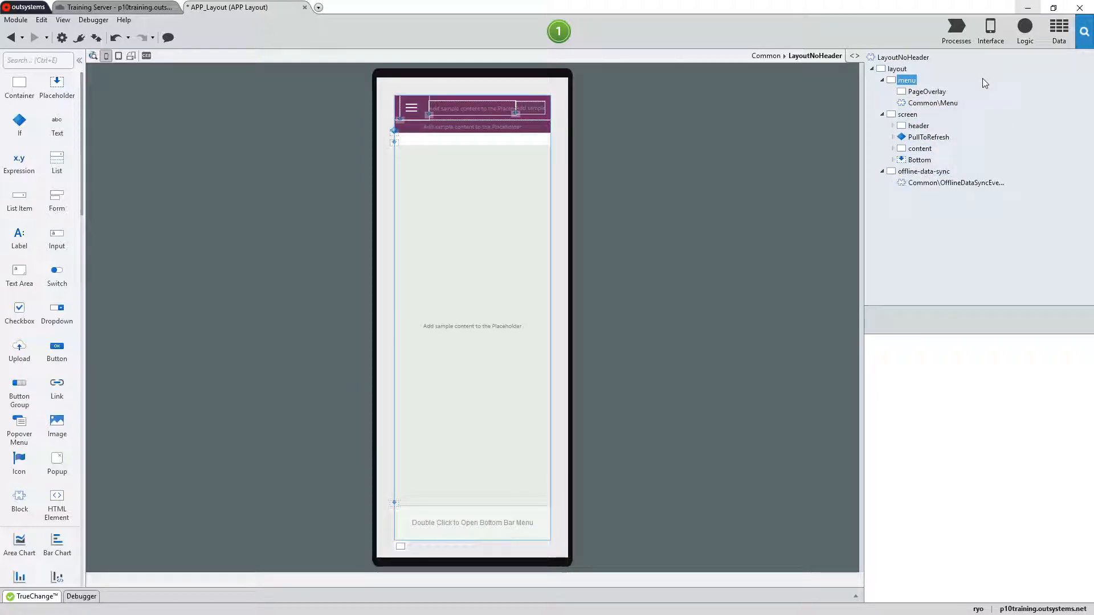
Step: Delete the menu container, including its page overlay and Common\Menu block, from LayoutNoHeader
click(892, 82)
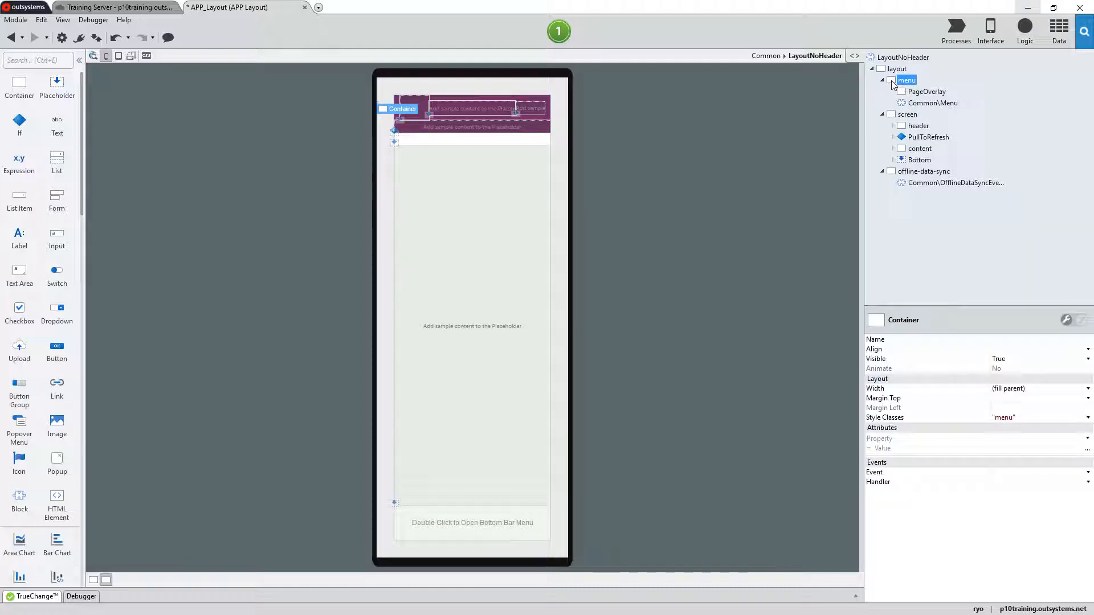
right_click(892, 83)
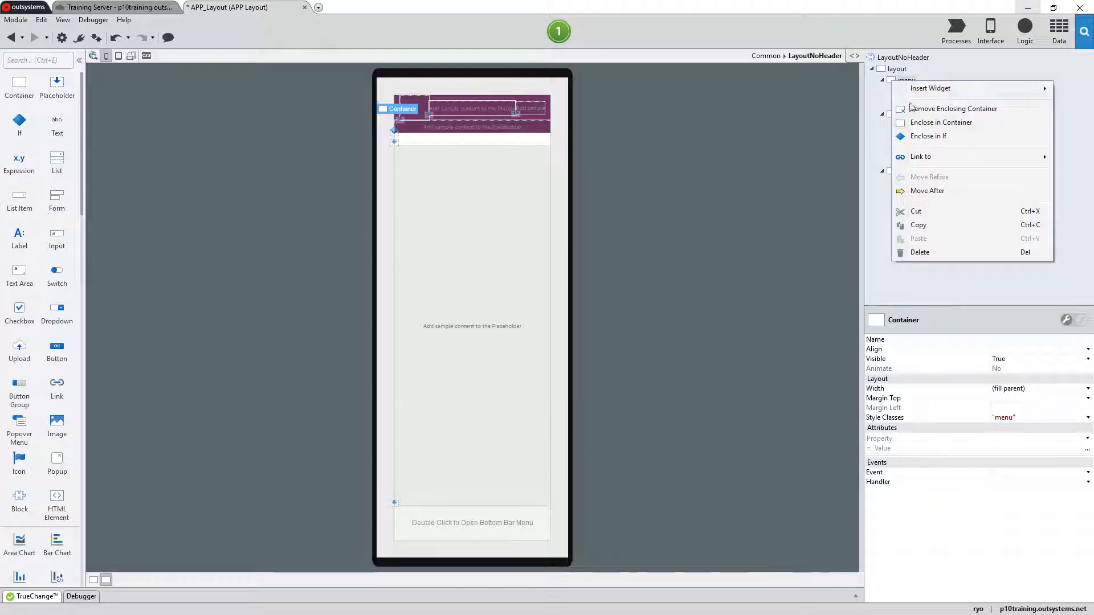
click(942, 252)
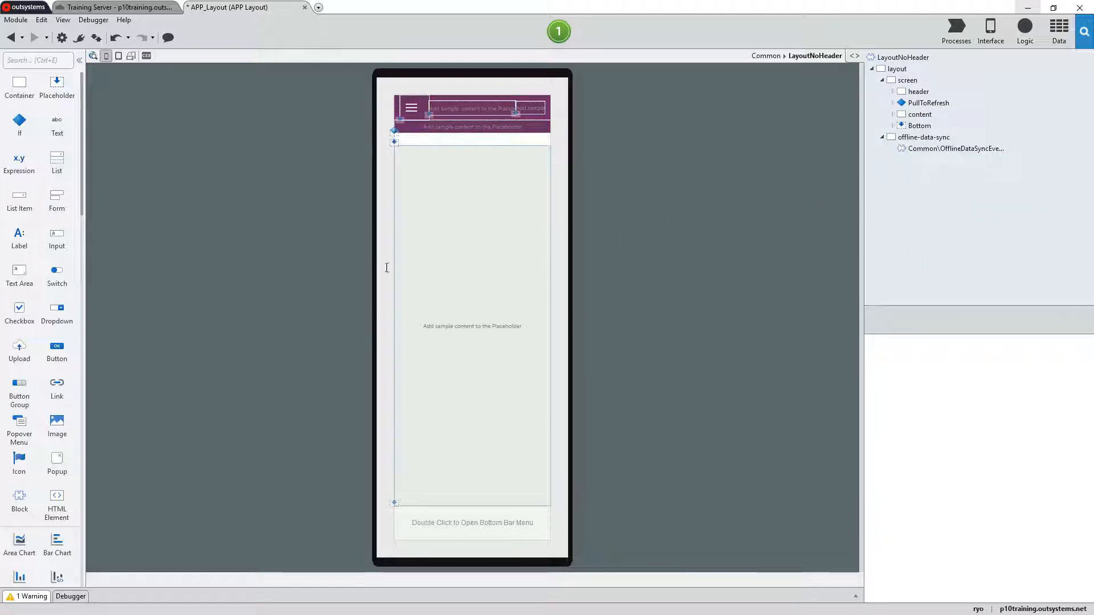
Step: Locate the unused HideMenu client action of LayoutNoHeader from its warning and delete it
click(37, 598)
click(302, 511)
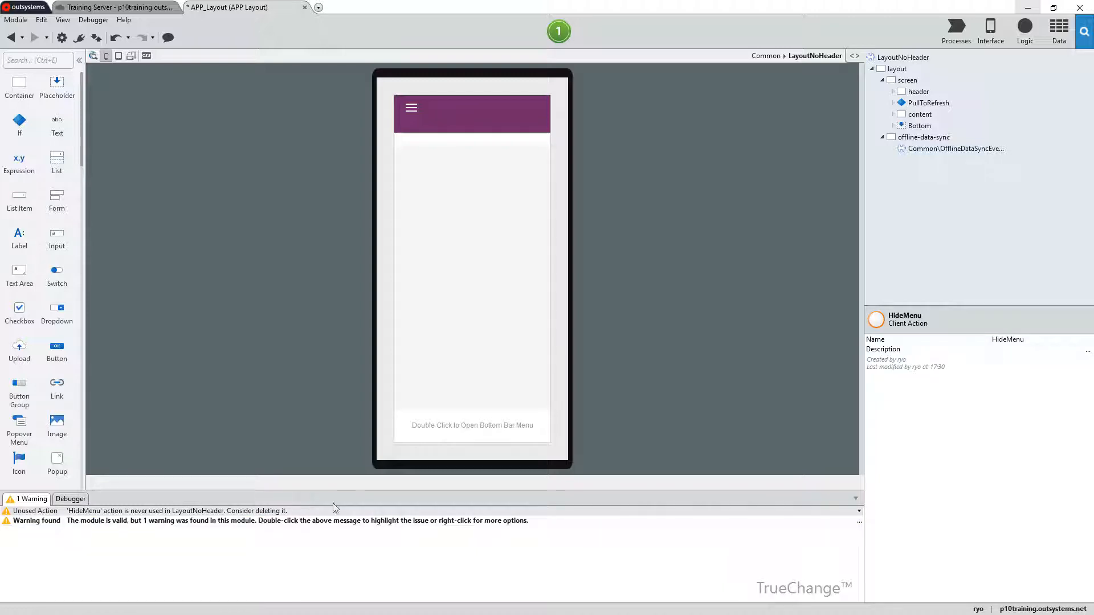
click(857, 59)
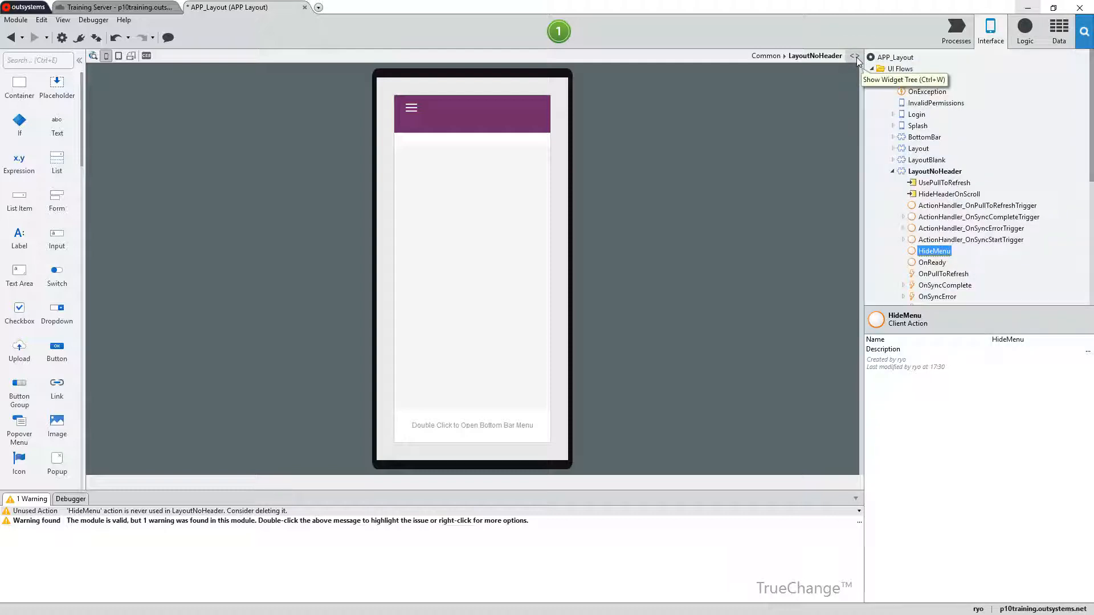
drag(1087, 105, 1089, 118)
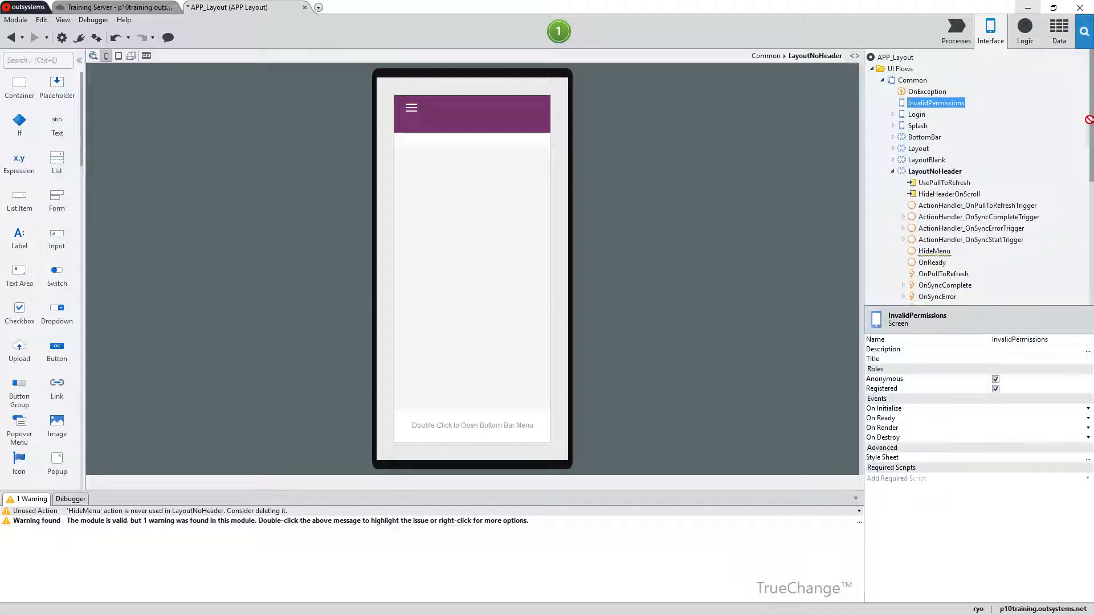
click(914, 255)
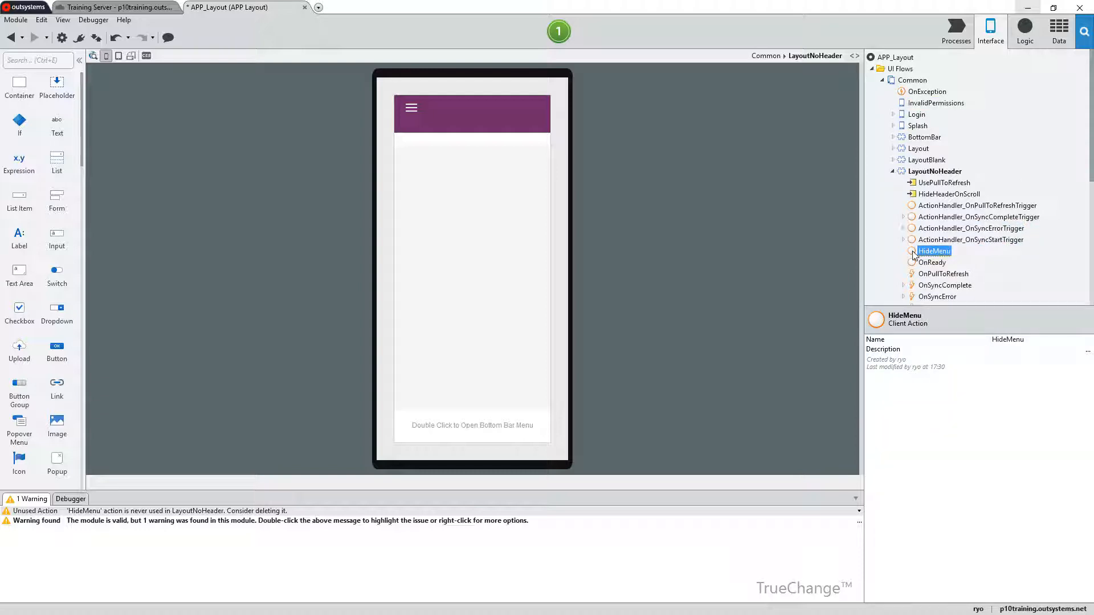
right_click(914, 255)
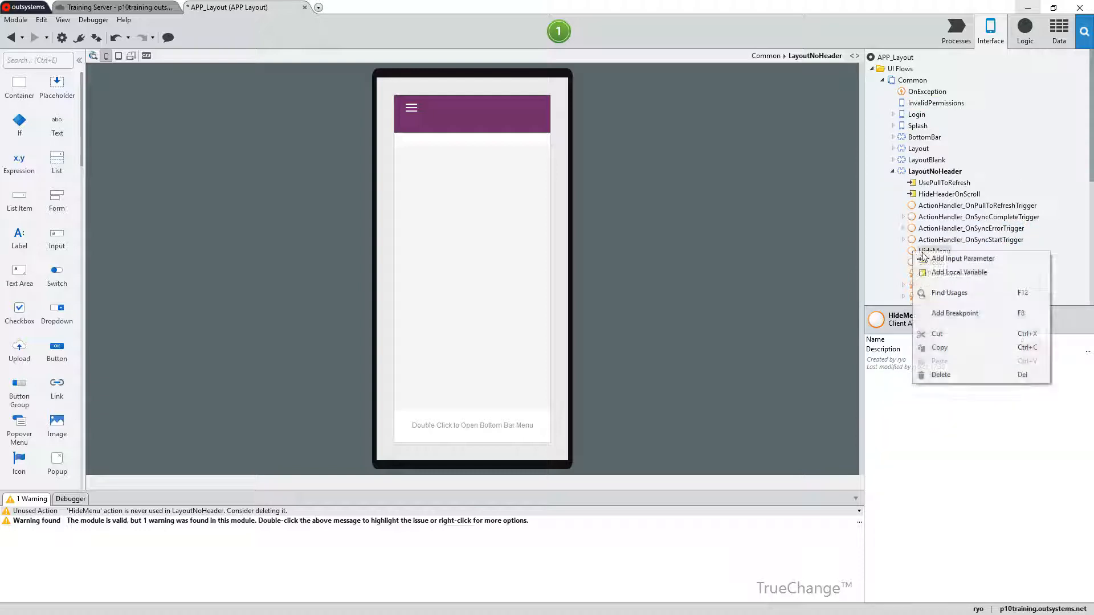
click(957, 376)
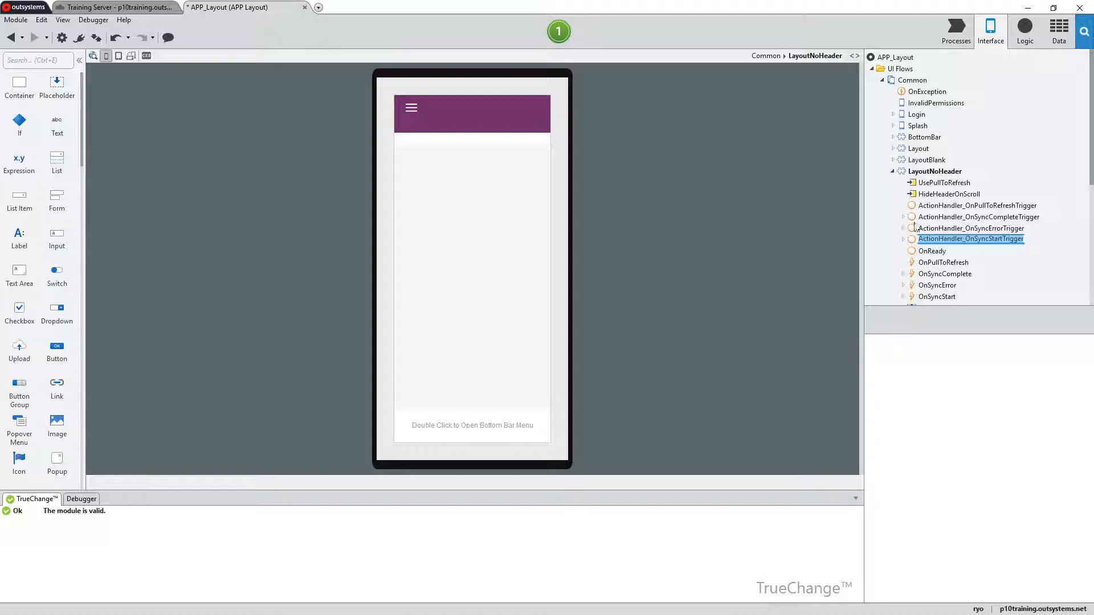
Step: Delete the header container from the screen container in LayoutNoHeader's widget tree
click(855, 57)
click(886, 81)
click(884, 81)
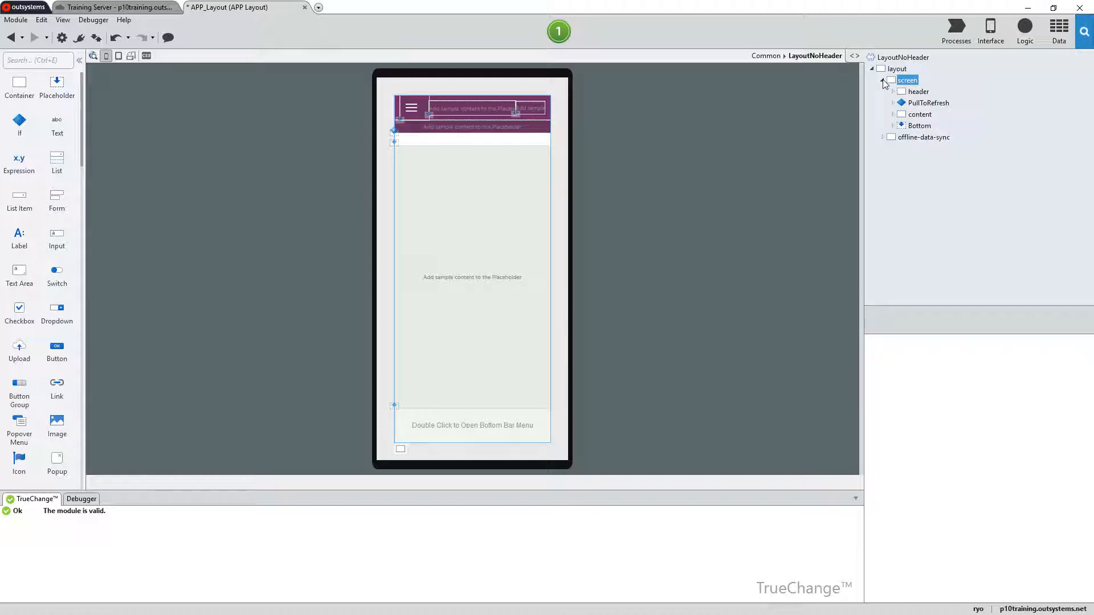
click(905, 93)
right_click(906, 94)
click(958, 285)
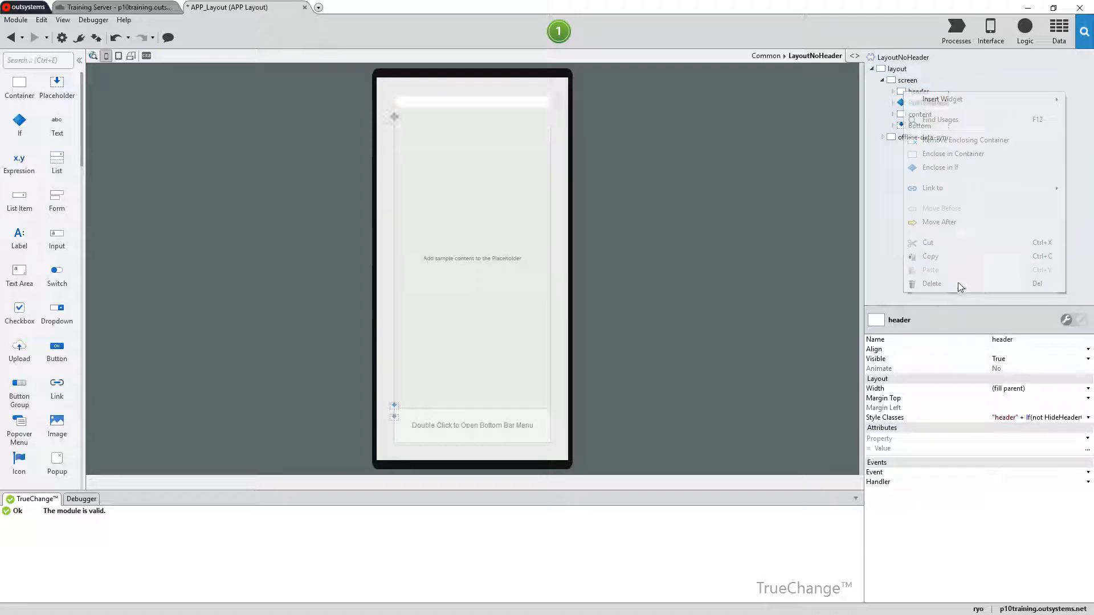
Step: Delete the PullToRefresh If widget from the screen container of LayoutNoHeader
click(906, 93)
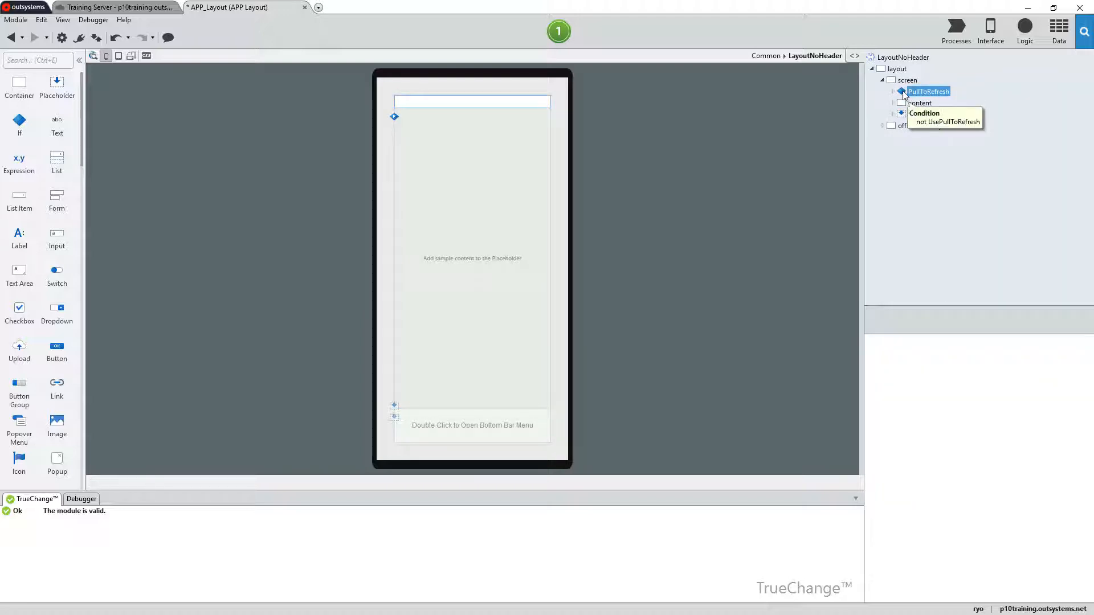
right_click(905, 94)
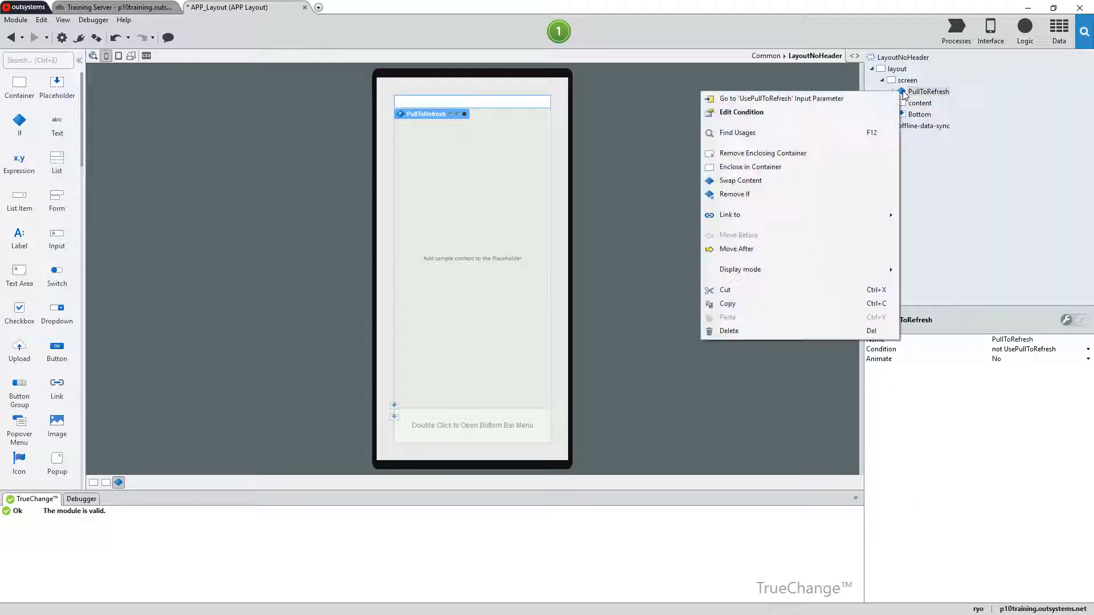
click(791, 329)
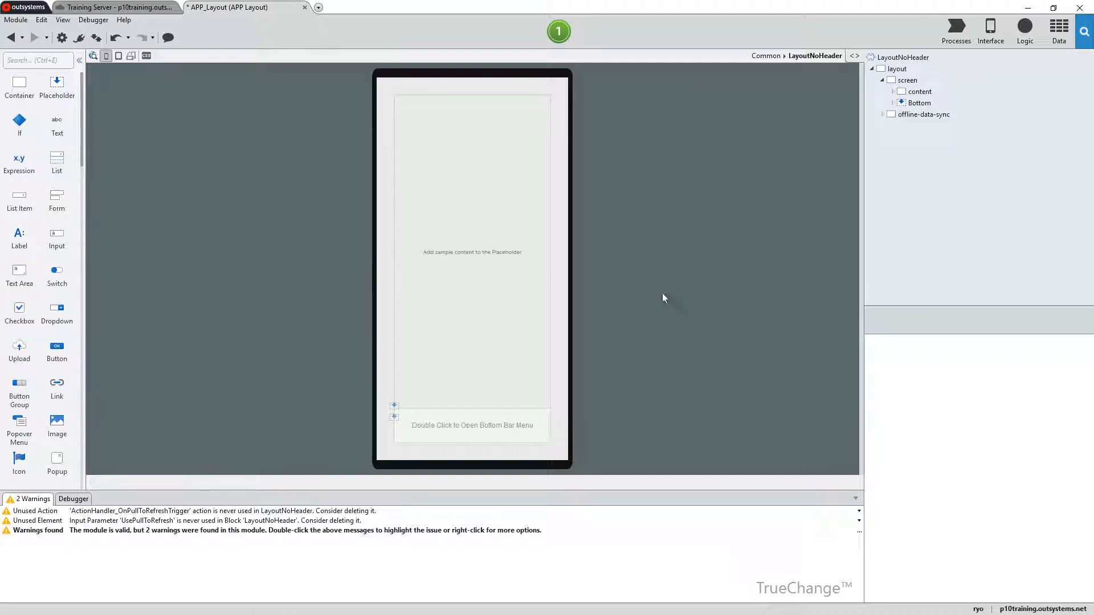
Step: Locate the unused ActionHandler_OnPullToRefreshTrigger client action from its warning and delete it from LayoutNoHeader
click(328, 511)
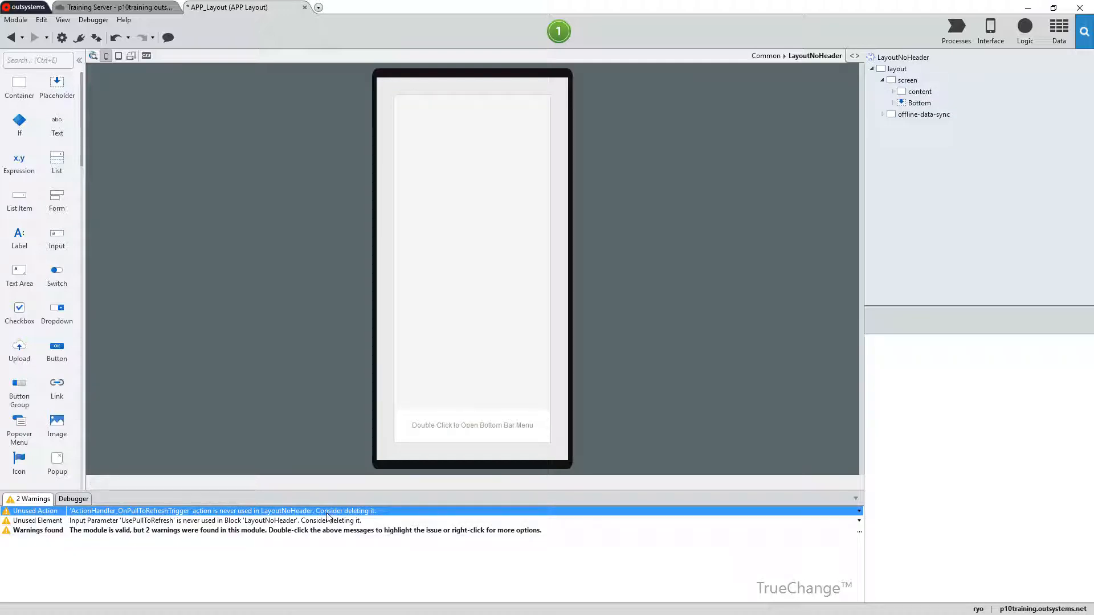
double_click(282, 521)
double_click(287, 511)
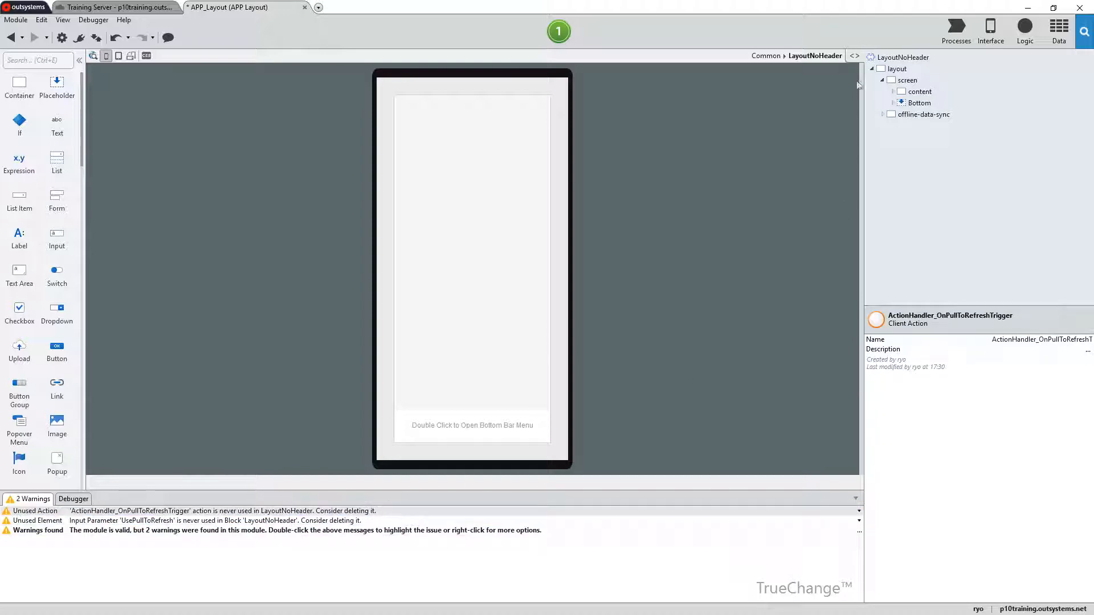
click(854, 56)
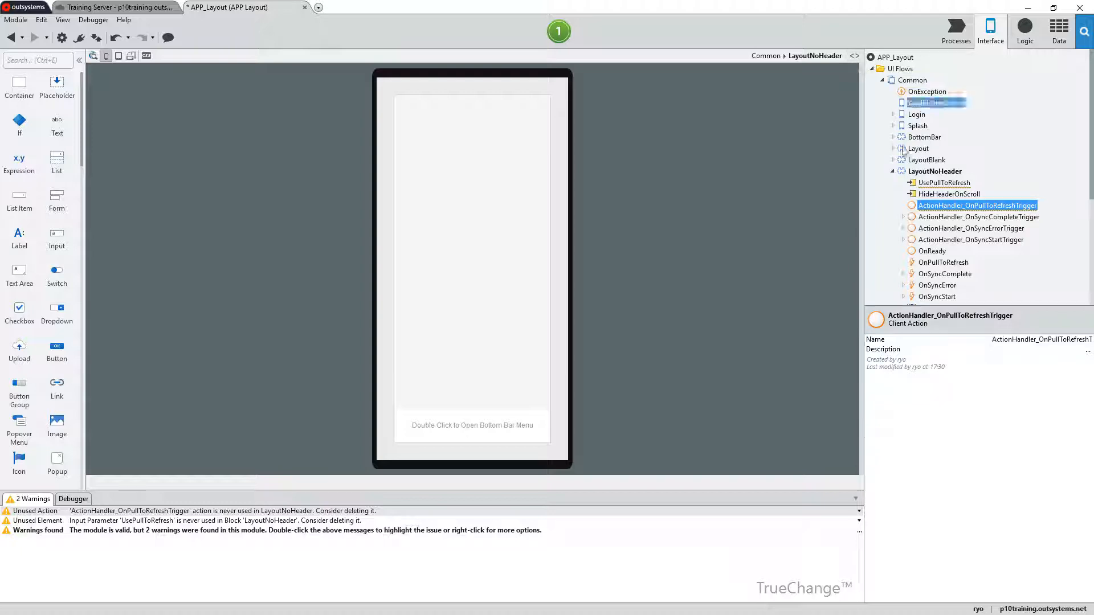
right_click(915, 206)
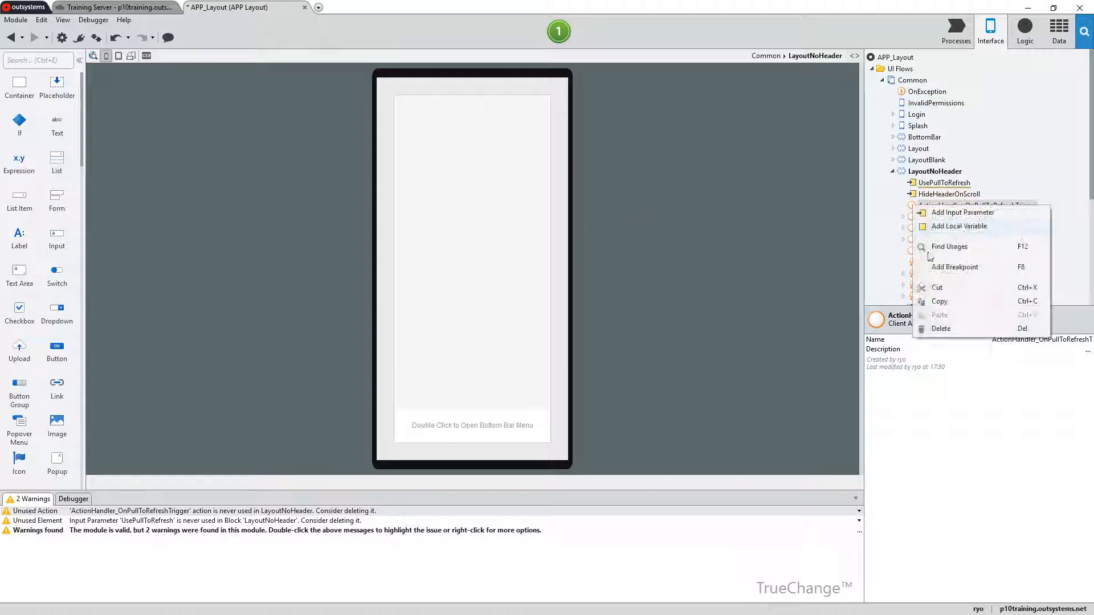
click(943, 328)
Step: Delete the OnPullToRefresh event from the LayoutNoHeader block
click(943, 251)
right_click(920, 253)
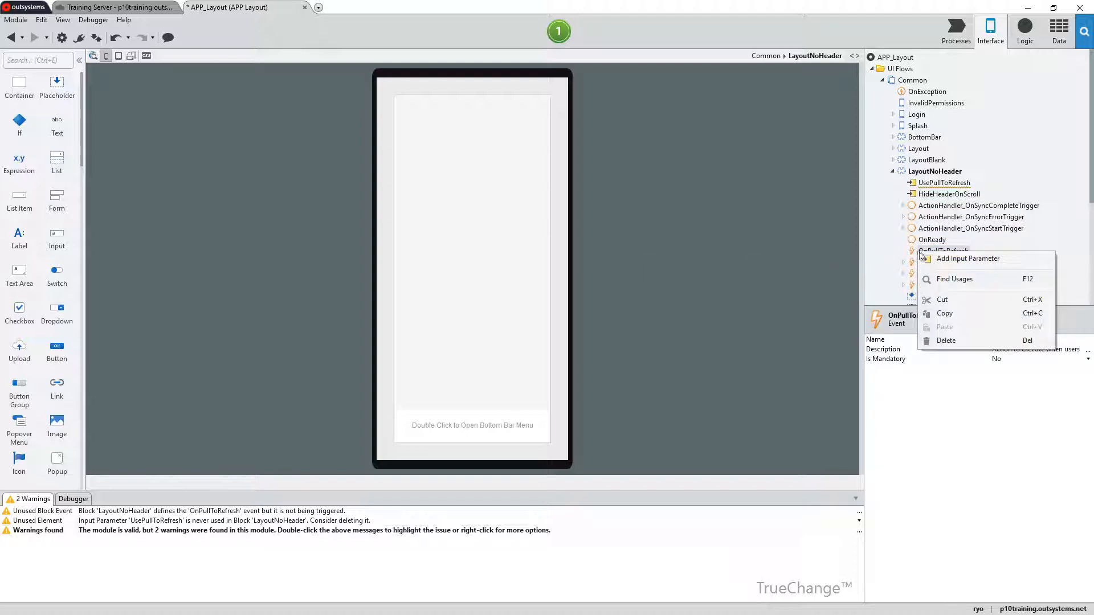
click(961, 341)
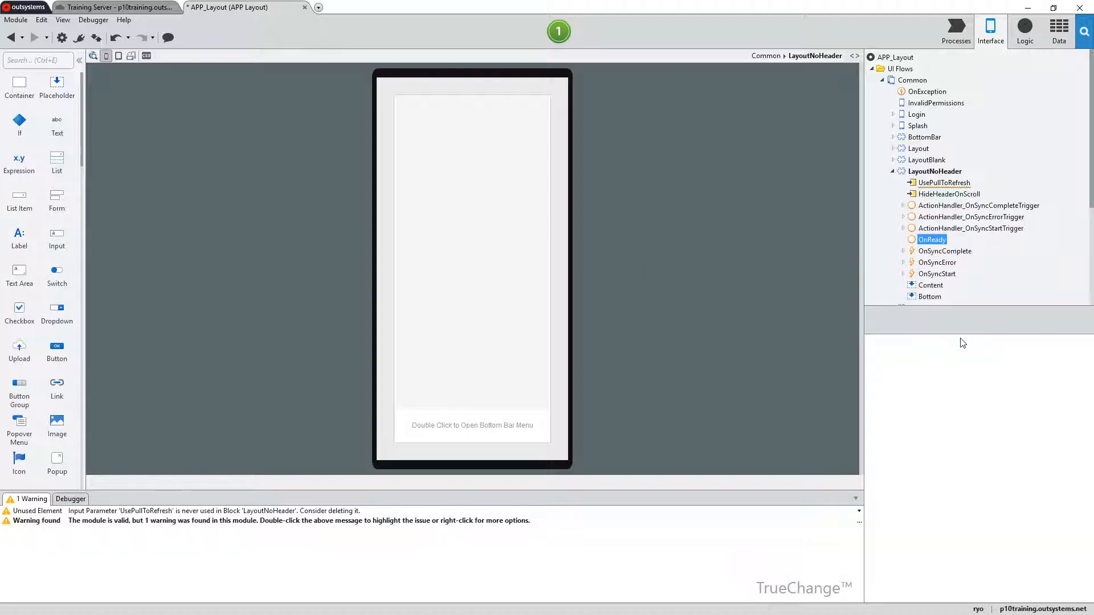
Step: Delete the unused UsePullToRefresh input parameter from the LayoutNoHeader block
click(923, 184)
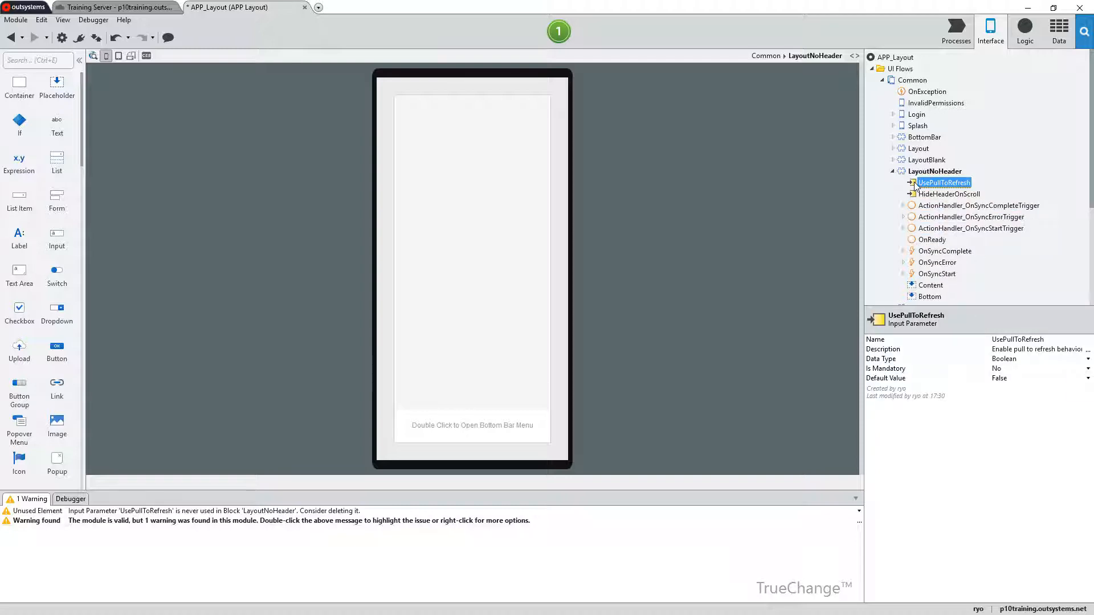
right_click(915, 185)
click(978, 275)
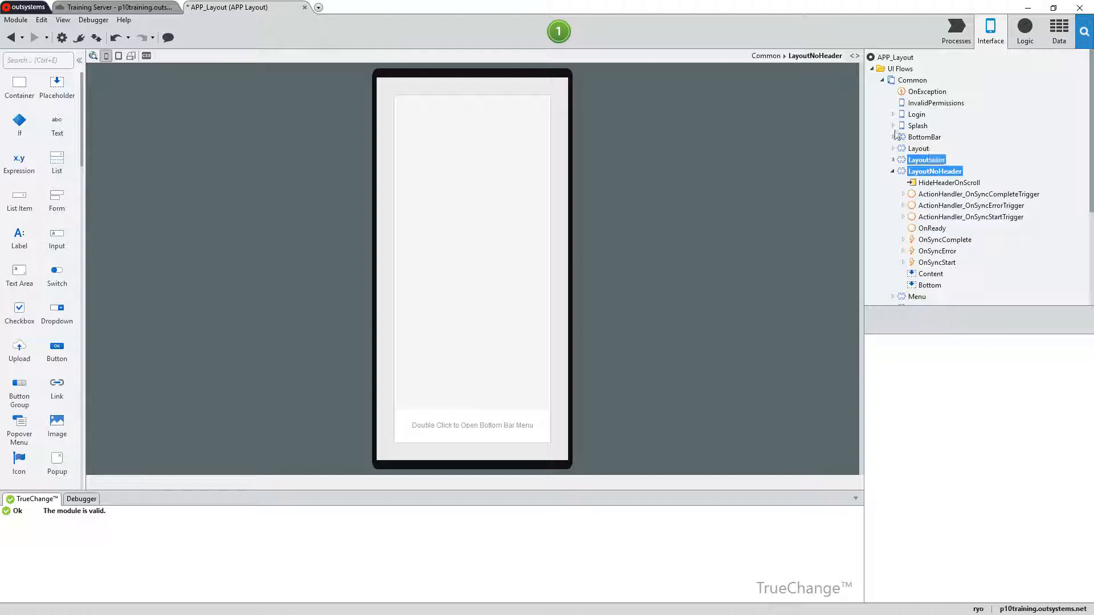
Step: Add a new screen to the MainFlow UI flow
click(855, 55)
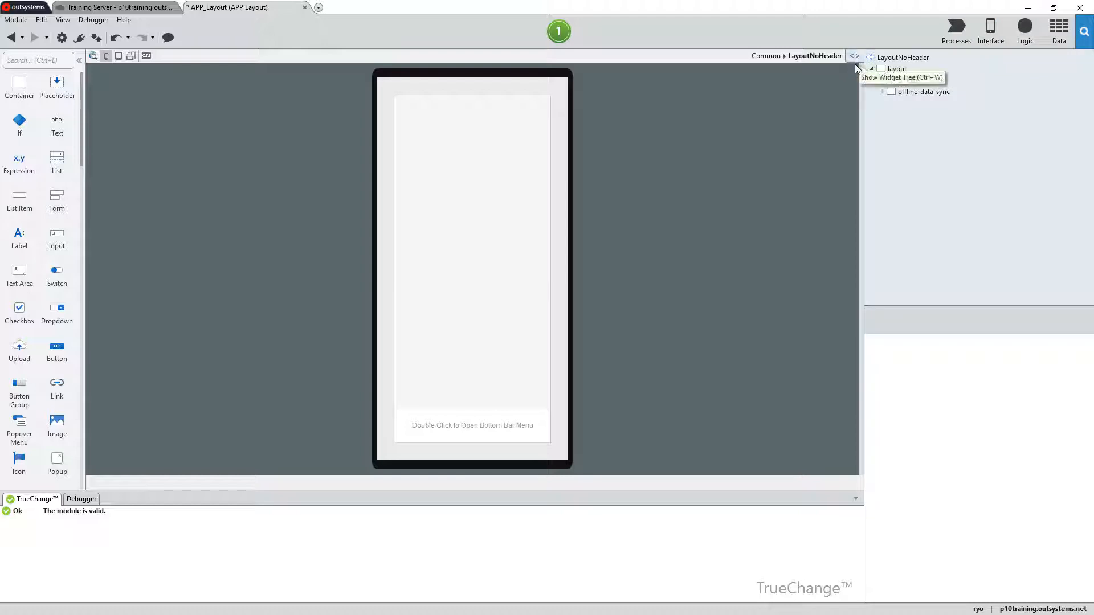
click(855, 56)
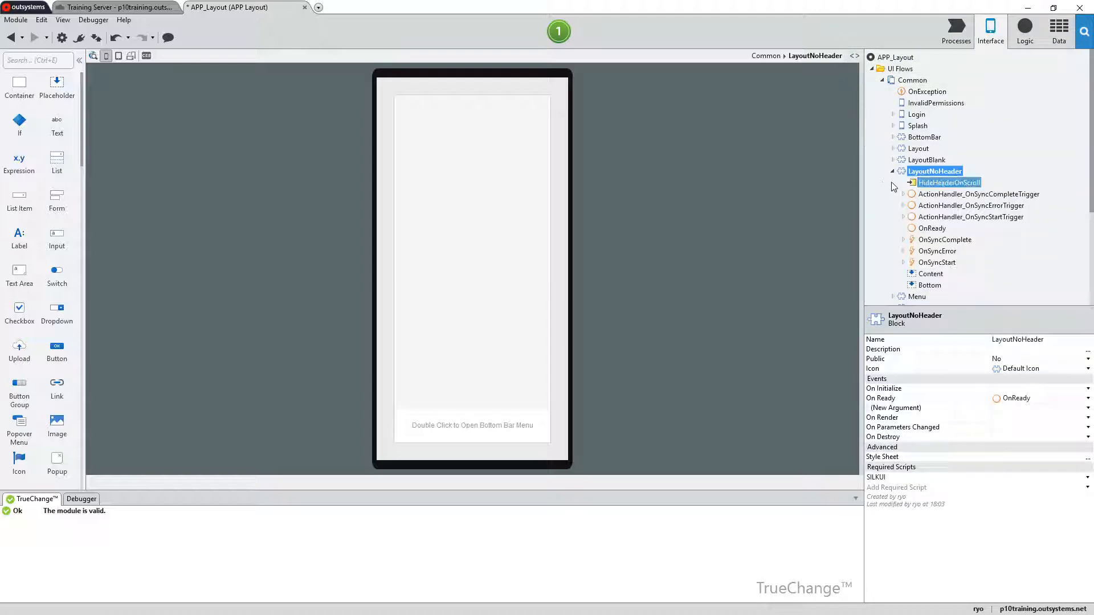
click(883, 81)
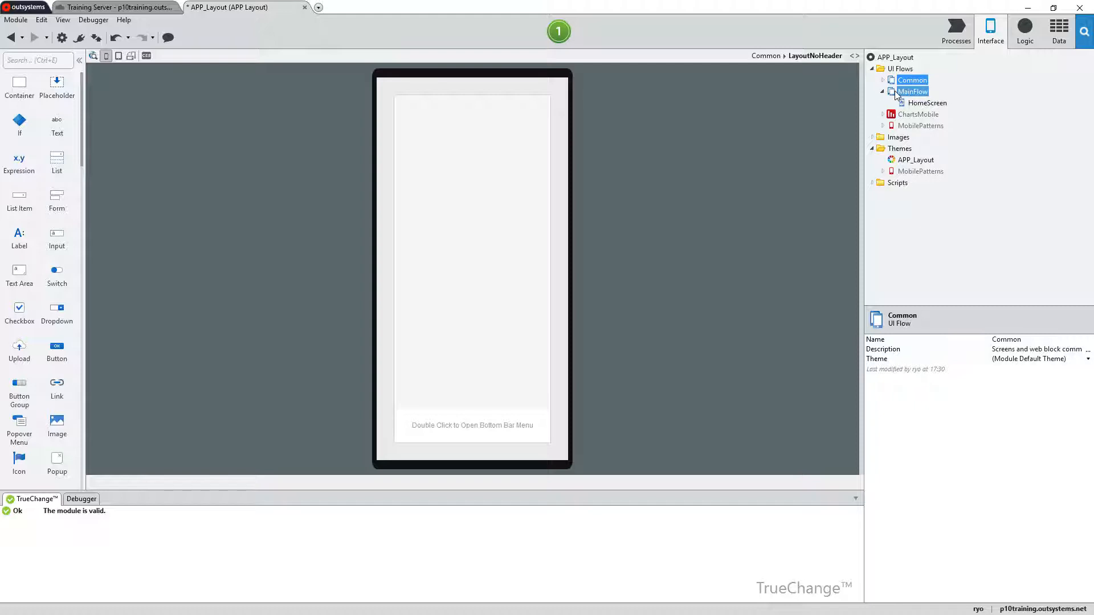
click(896, 93)
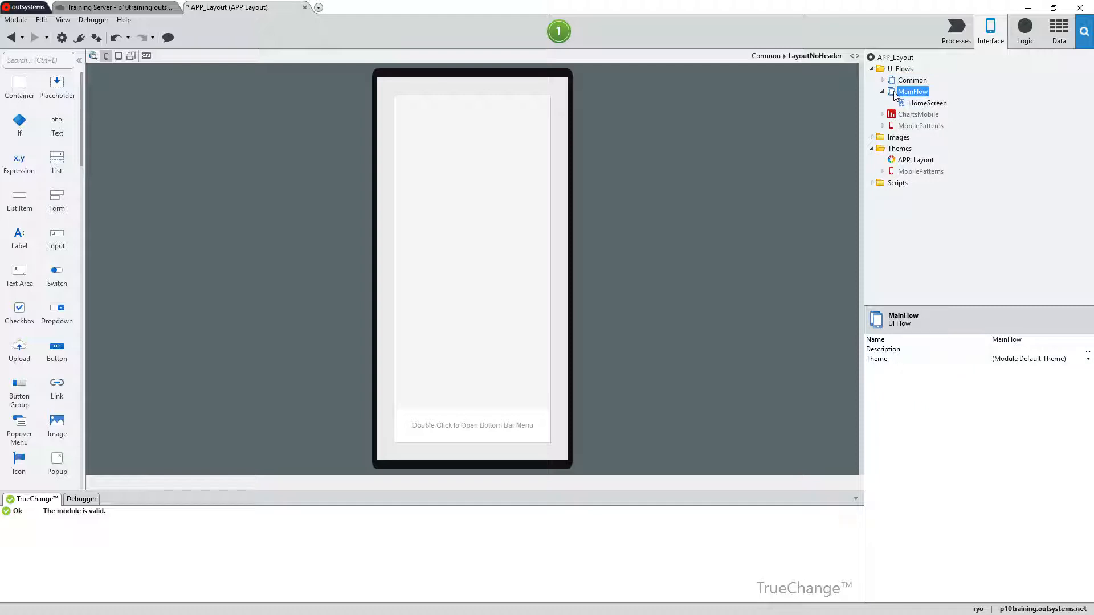
right_click(895, 95)
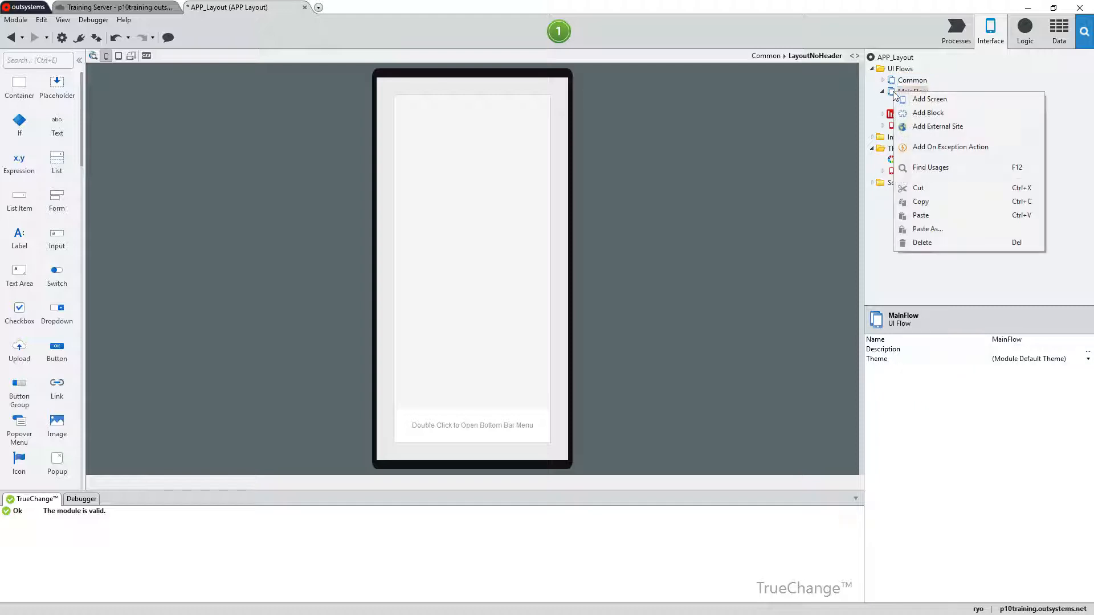
click(929, 99)
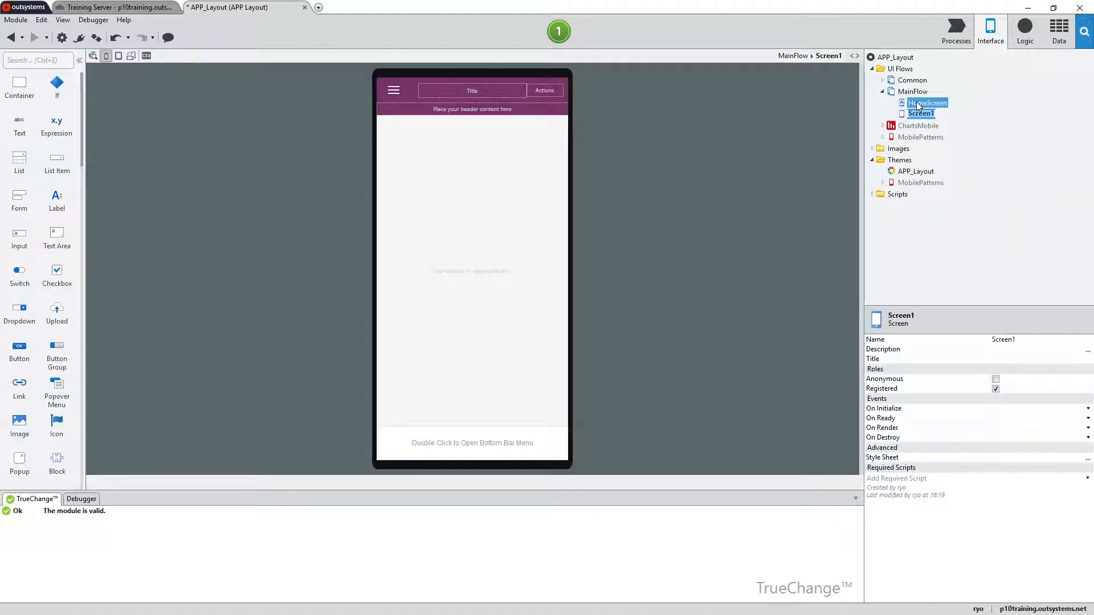
Step: Examine the module's default theme and the blocks available as the Layout of the APP_Layout theme
click(902, 112)
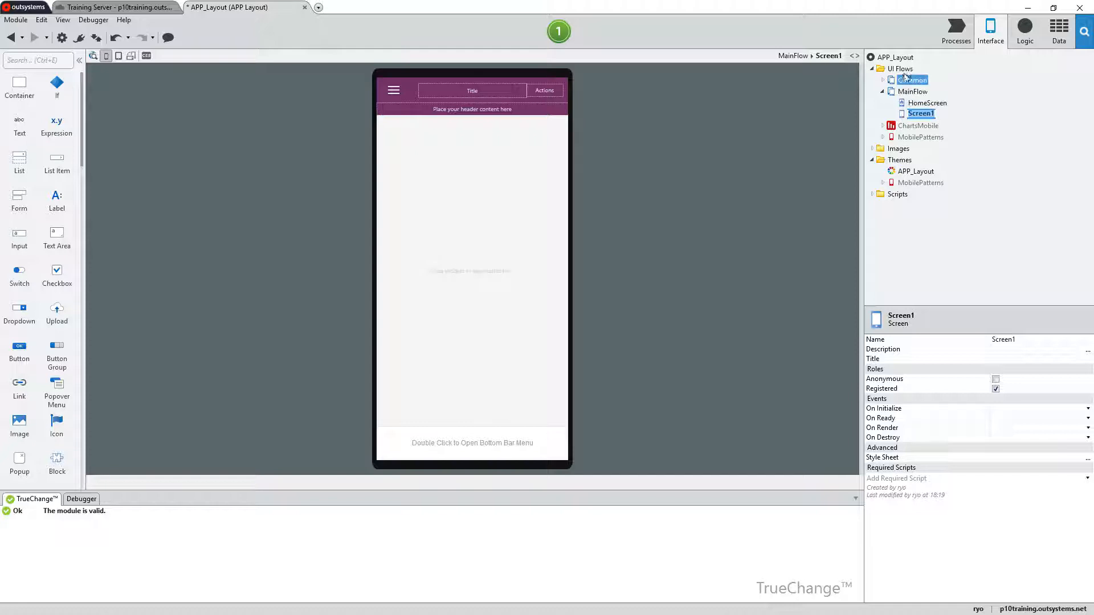
click(893, 59)
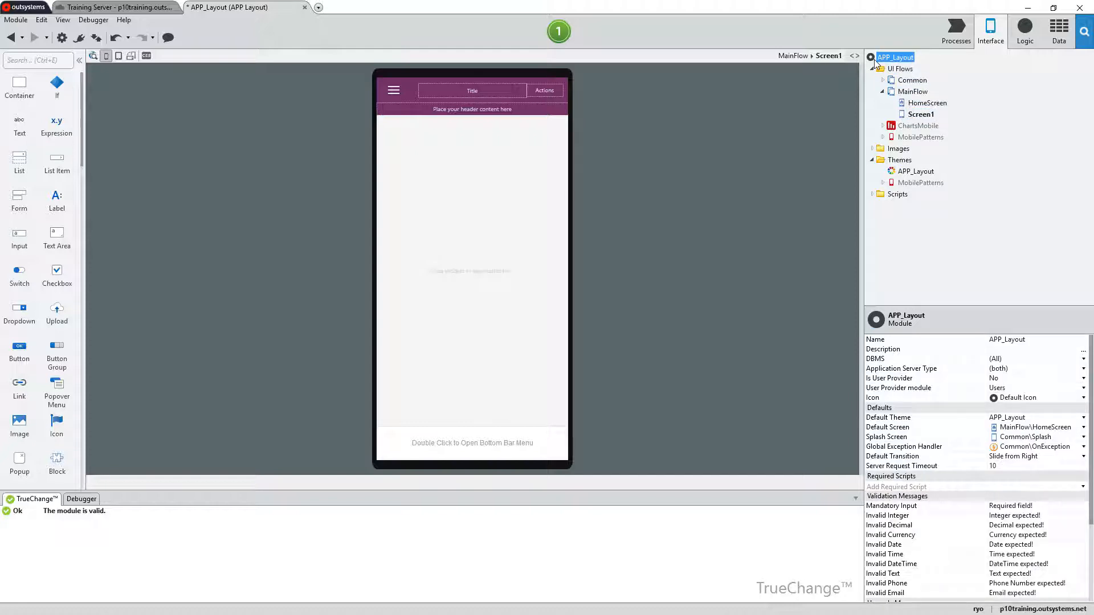
click(897, 173)
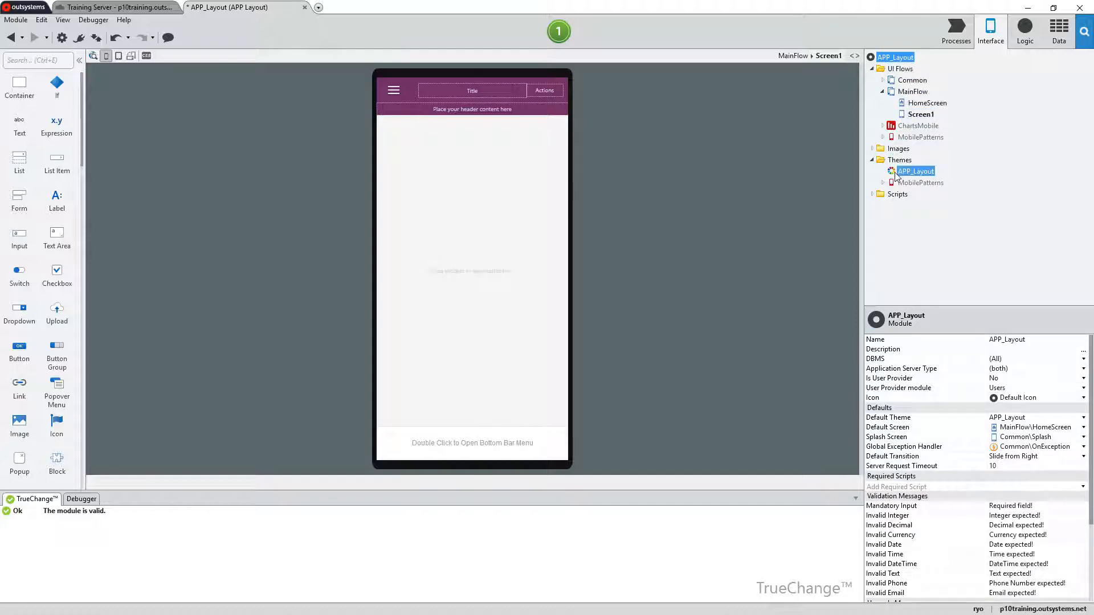
click(1088, 419)
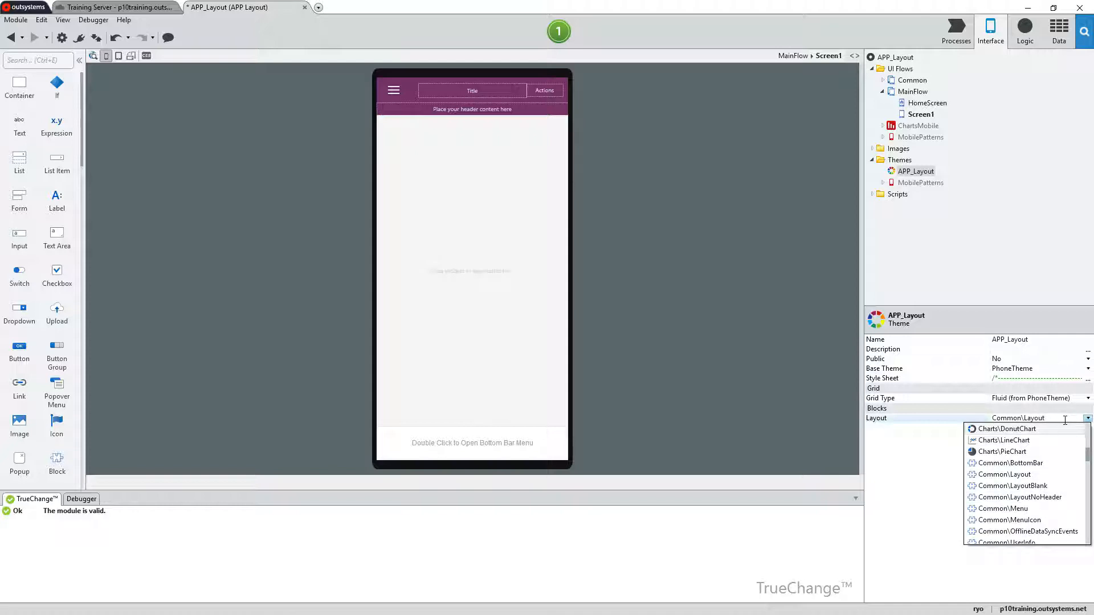
Step: Rename the new MainFlow screen to PhotoViewer
click(903, 119)
click(903, 118)
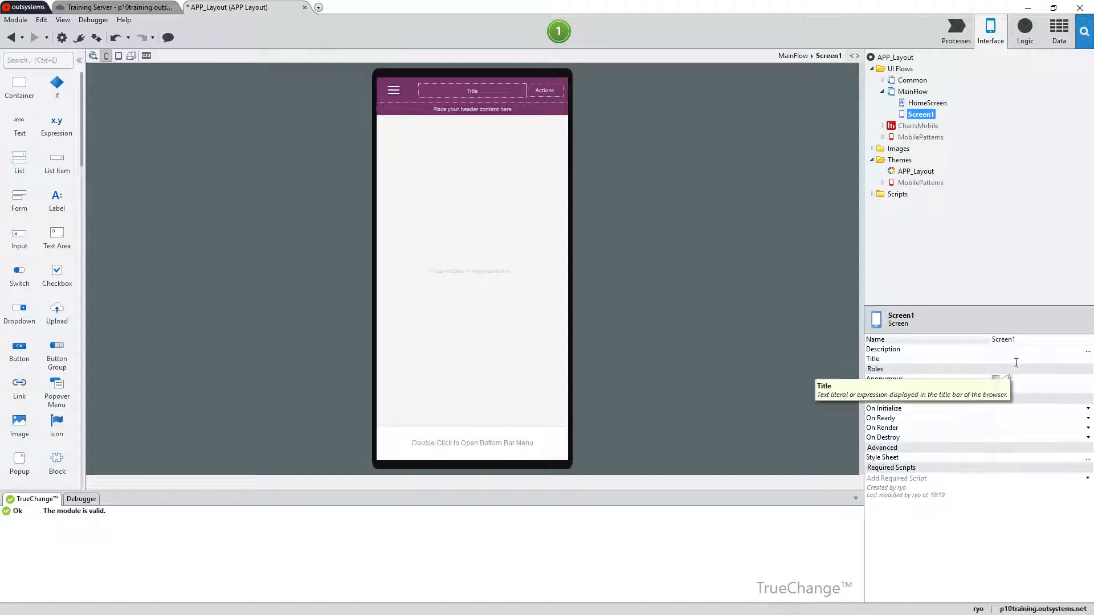
click(1016, 341)
text(PhotoView)
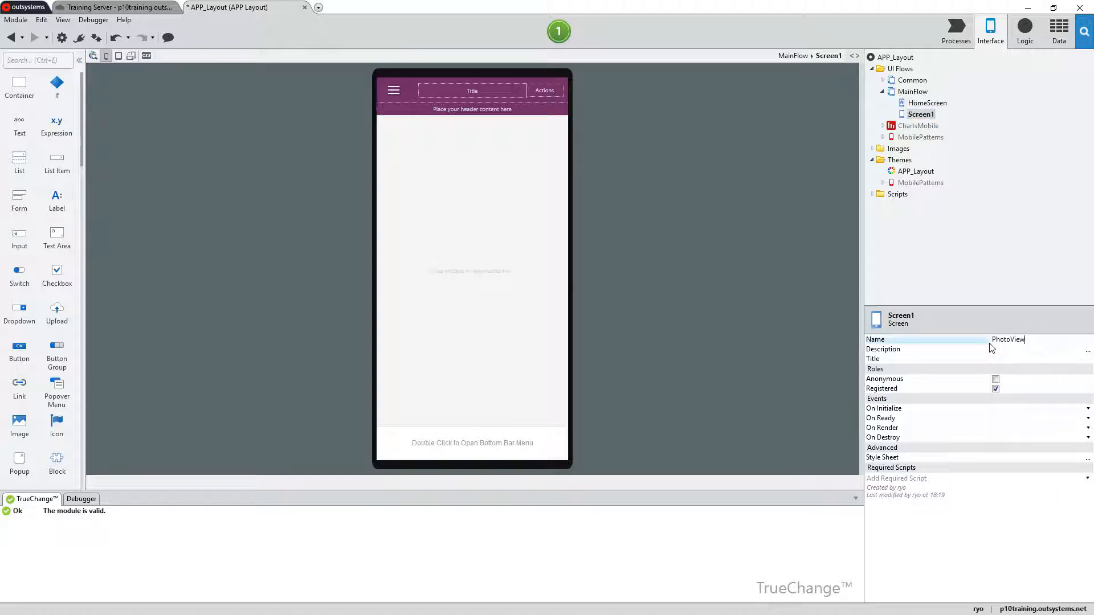
text(er)
key(Return)
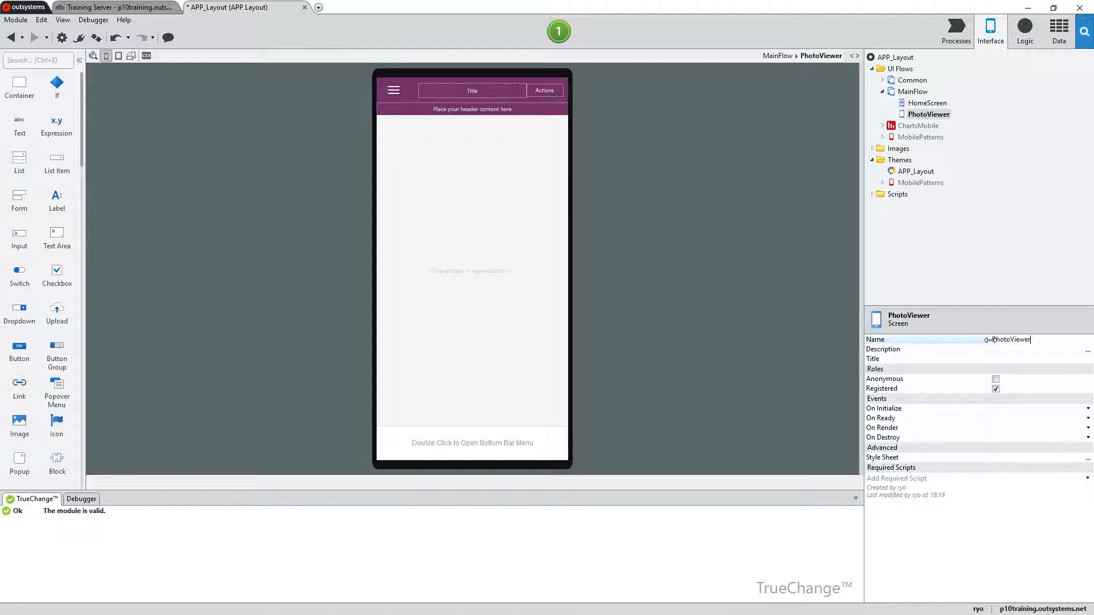
Step: Delete the default Common\Layout block instance from the PhotoViewer screen's widget tree
click(853, 56)
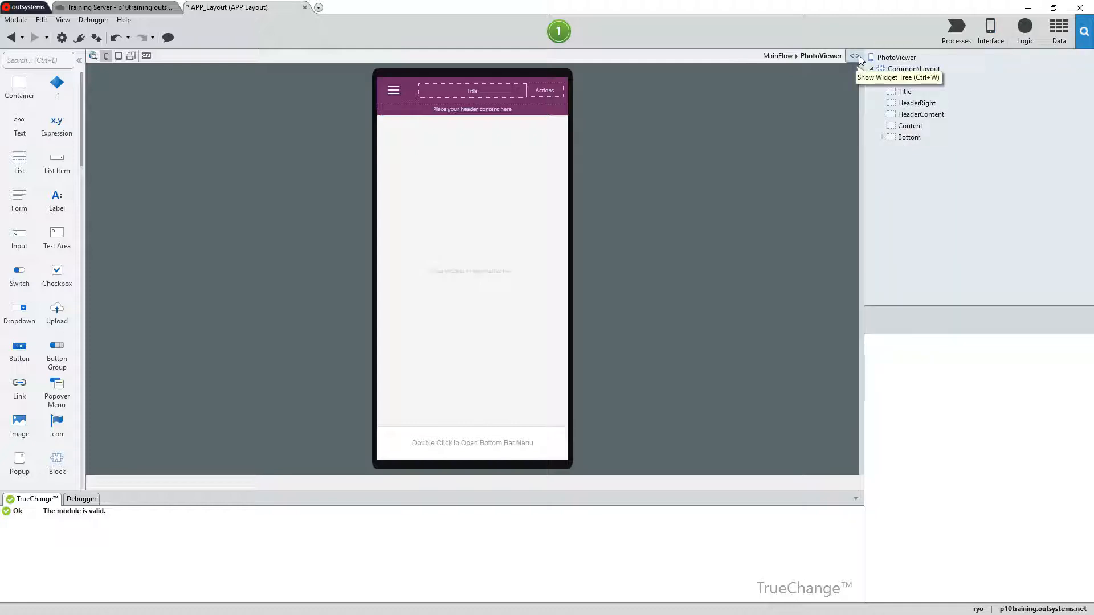
click(882, 69)
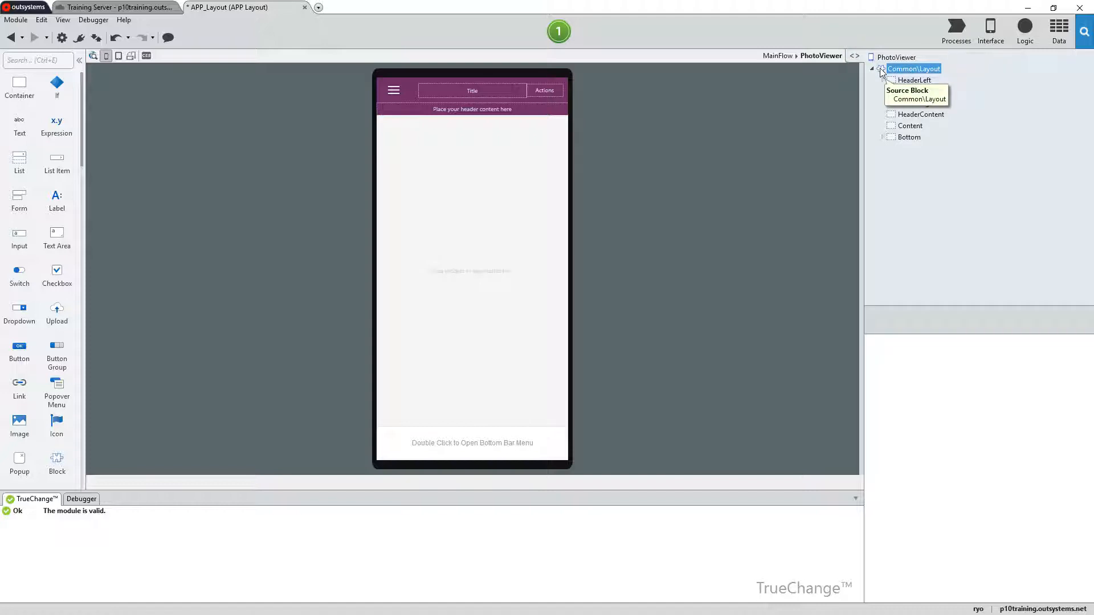
right_click(880, 67)
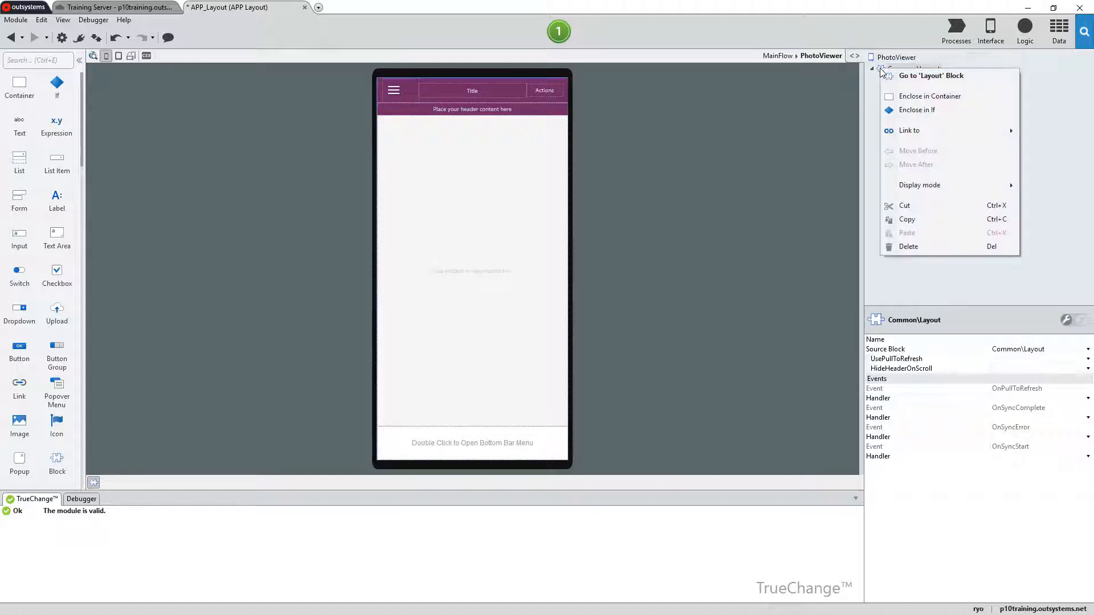
click(933, 247)
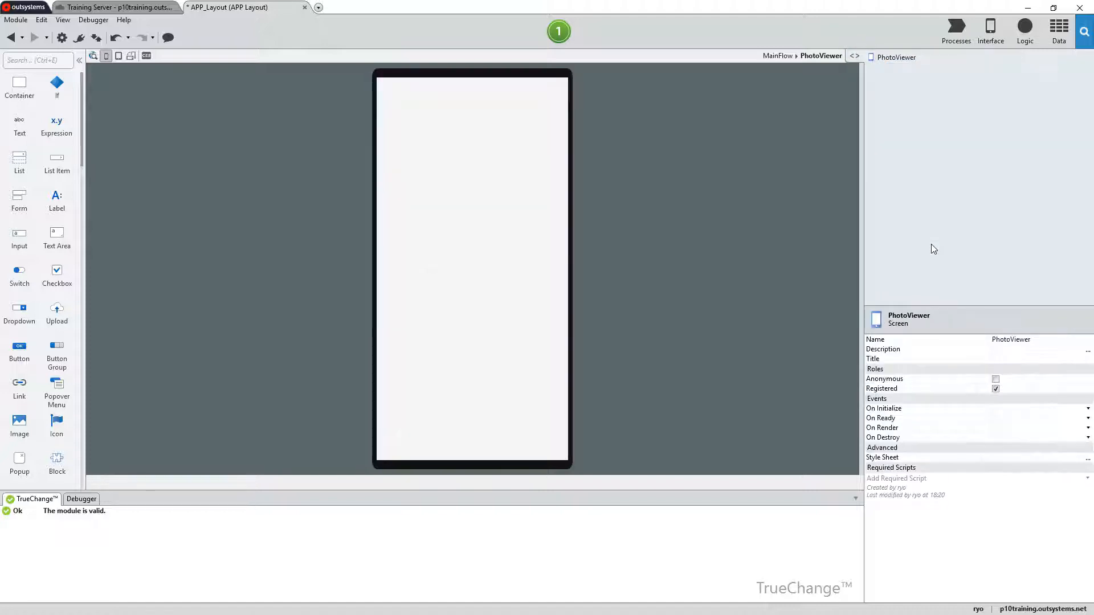
Step: Place the LayoutNoHeader block from the Common flow on the empty PhotoViewer screen
click(854, 57)
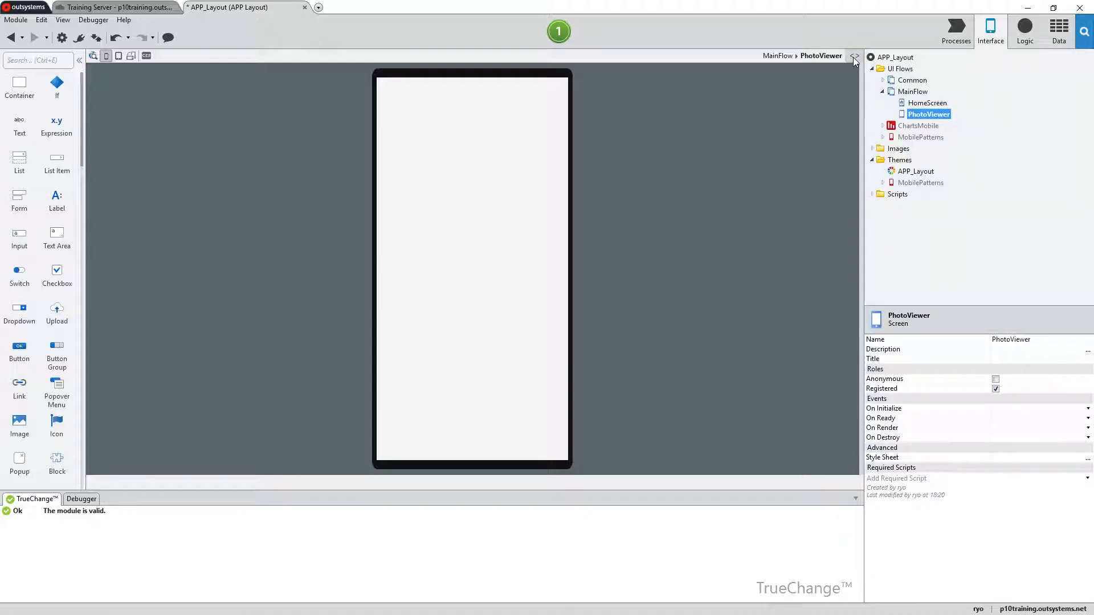
click(882, 81)
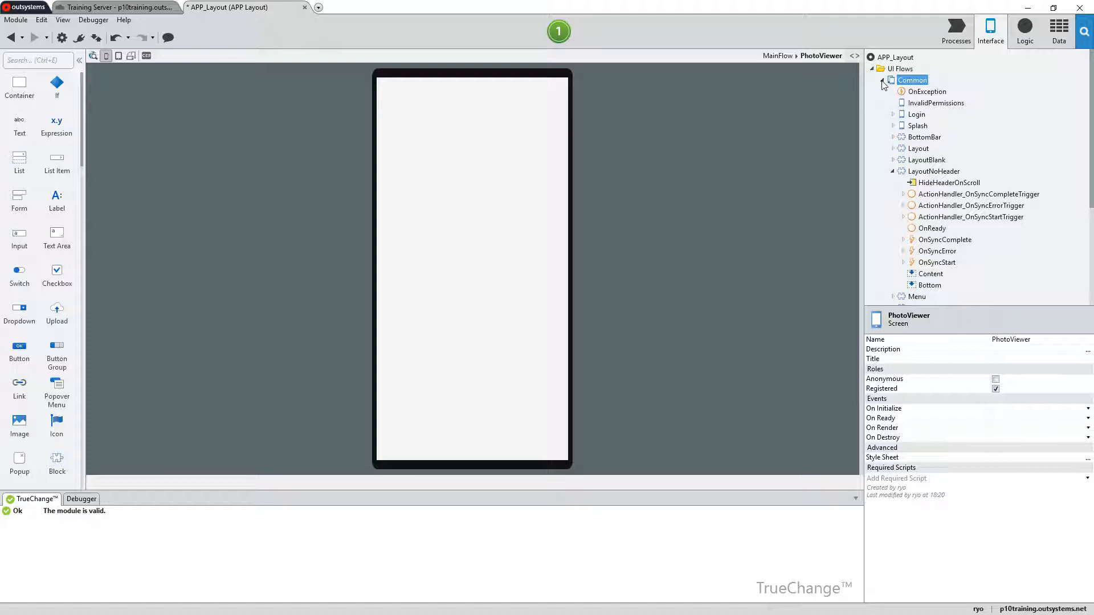
click(923, 137)
click(902, 173)
drag(903, 173, 494, 222)
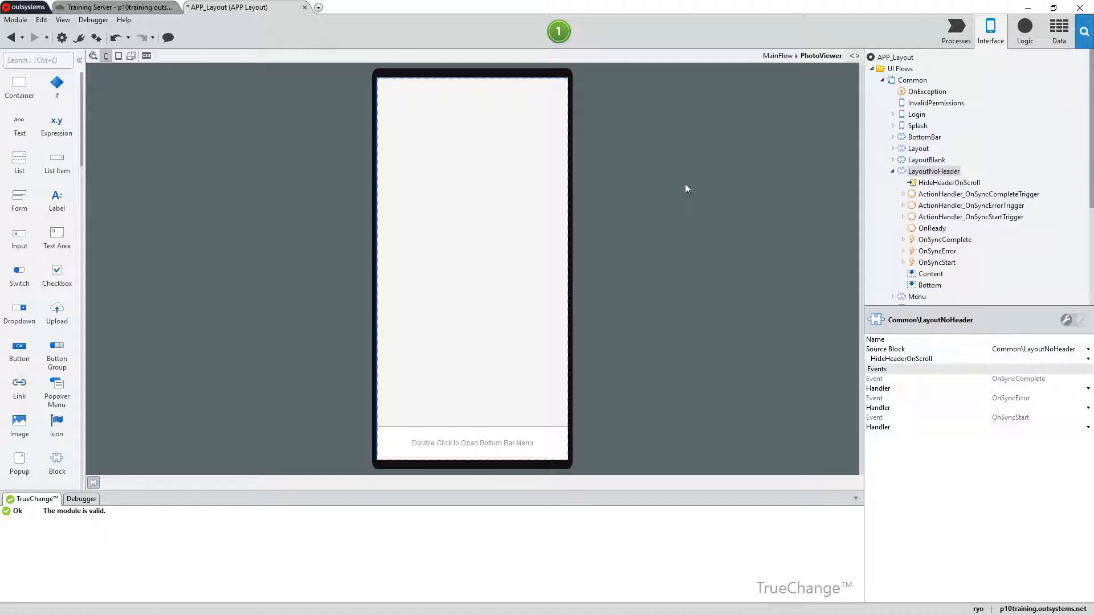
Step: Check the Public options of the LayoutNoHeader block and keep the setting at No
click(902, 172)
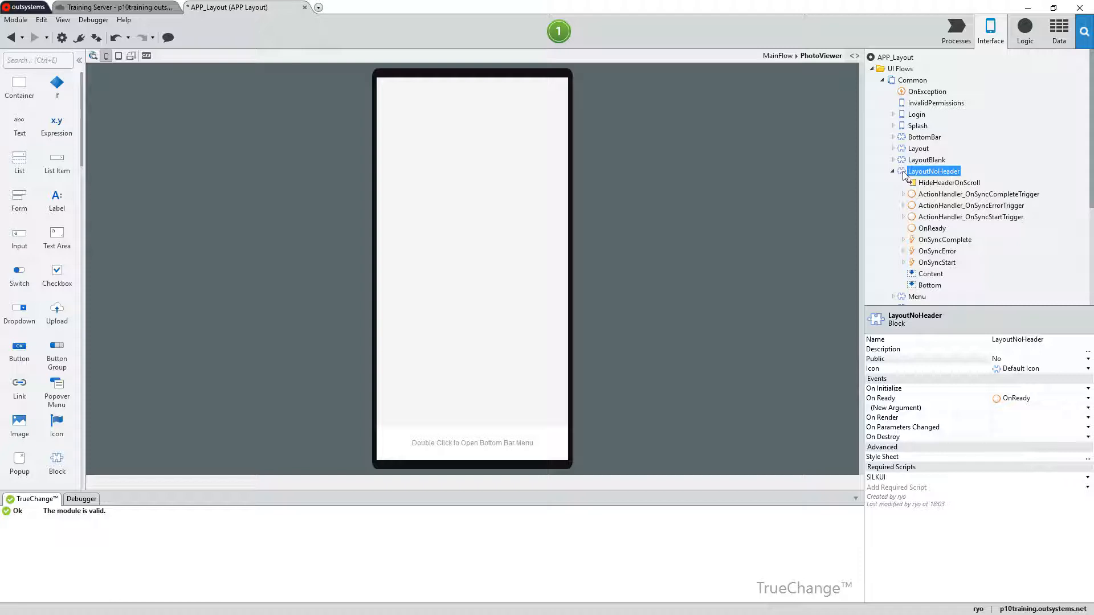
click(1088, 359)
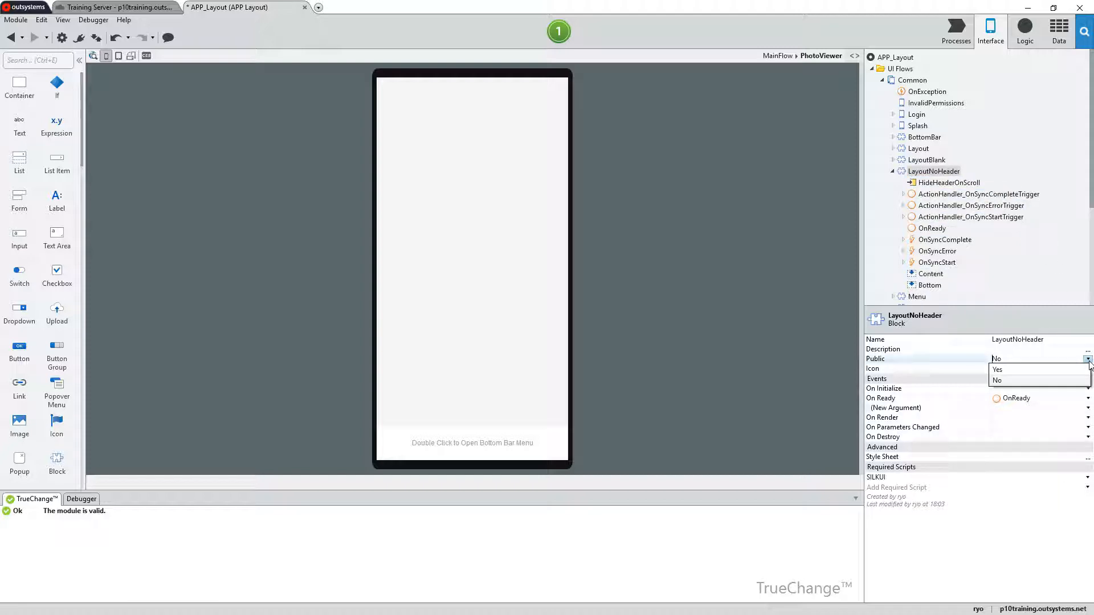
click(1008, 382)
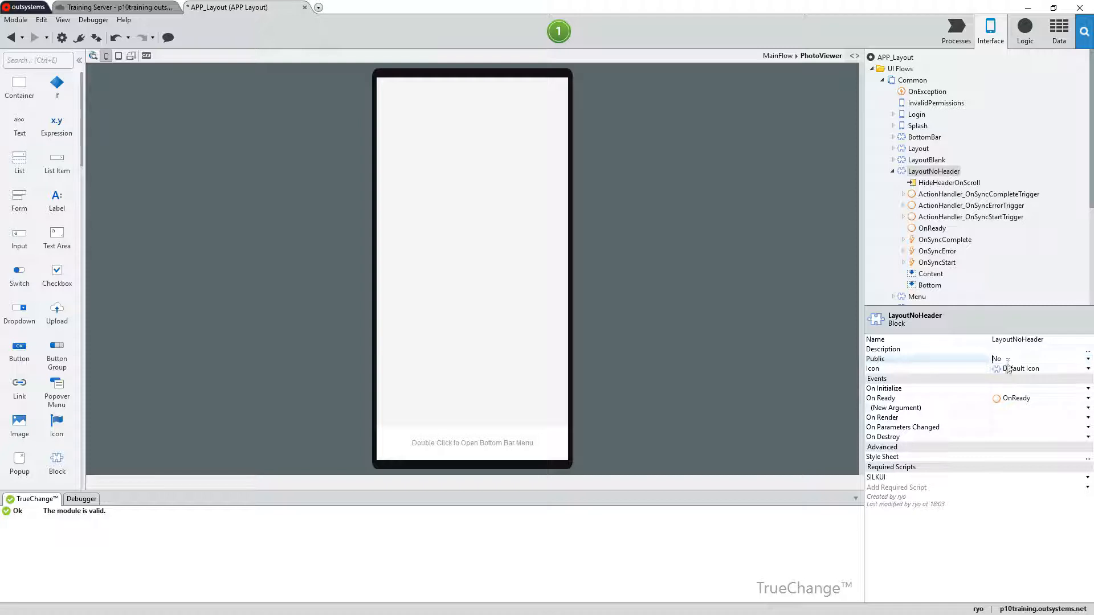